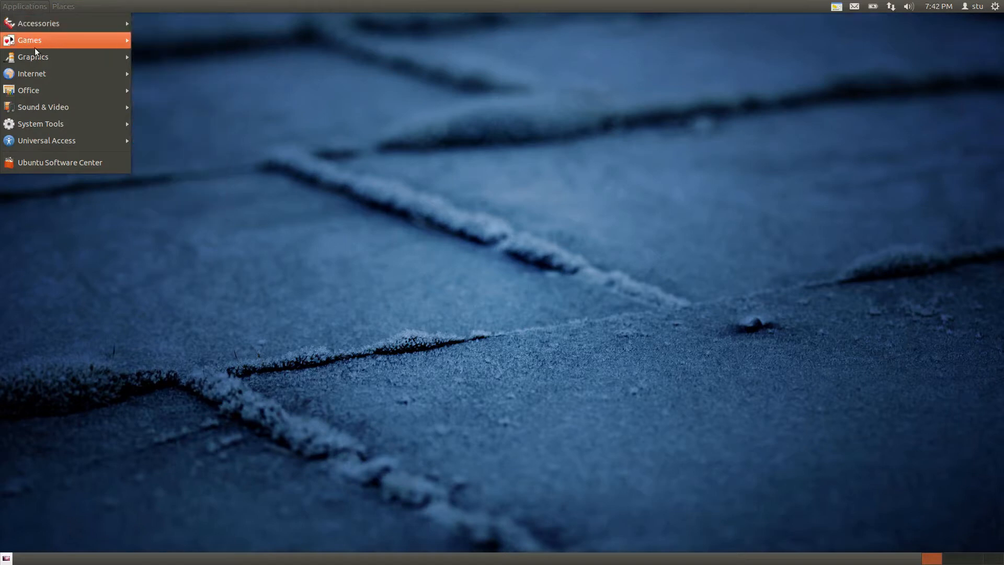
# Step: Launch CompizConfig Settings Manager and move its window toward the middle of the desktop
pyautogui.moveTo(36, 56)
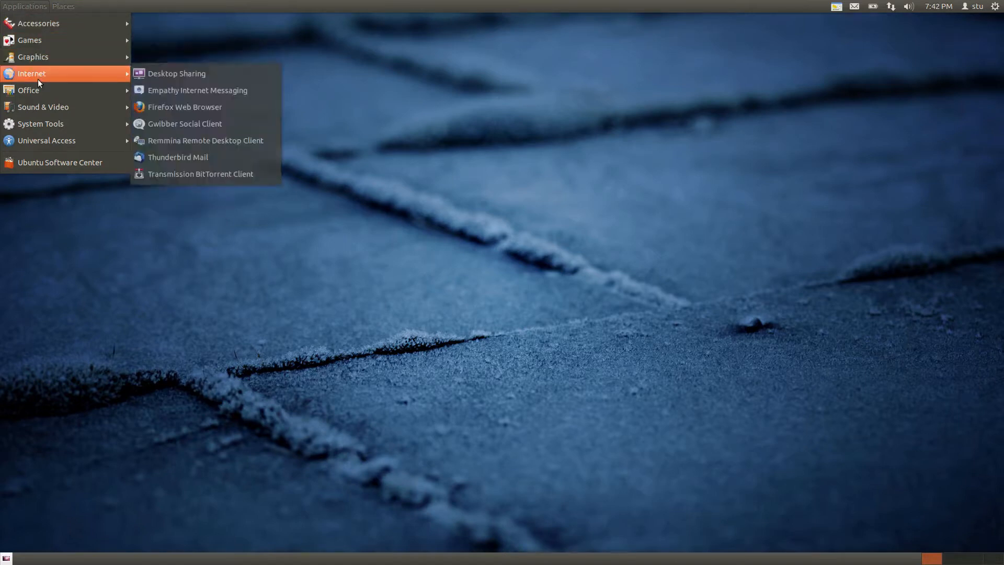
pyautogui.moveTo(39, 122)
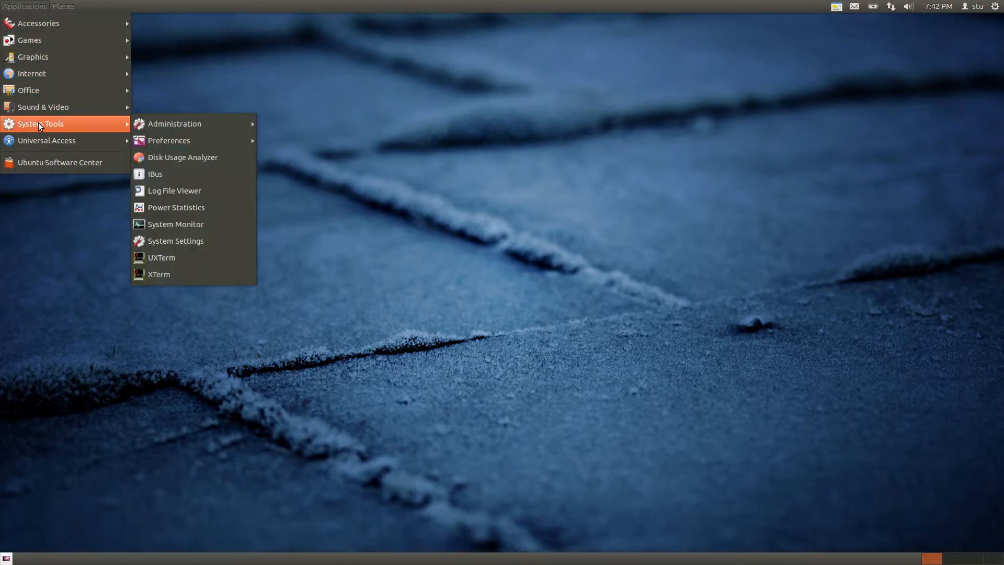
pyautogui.moveTo(162, 124)
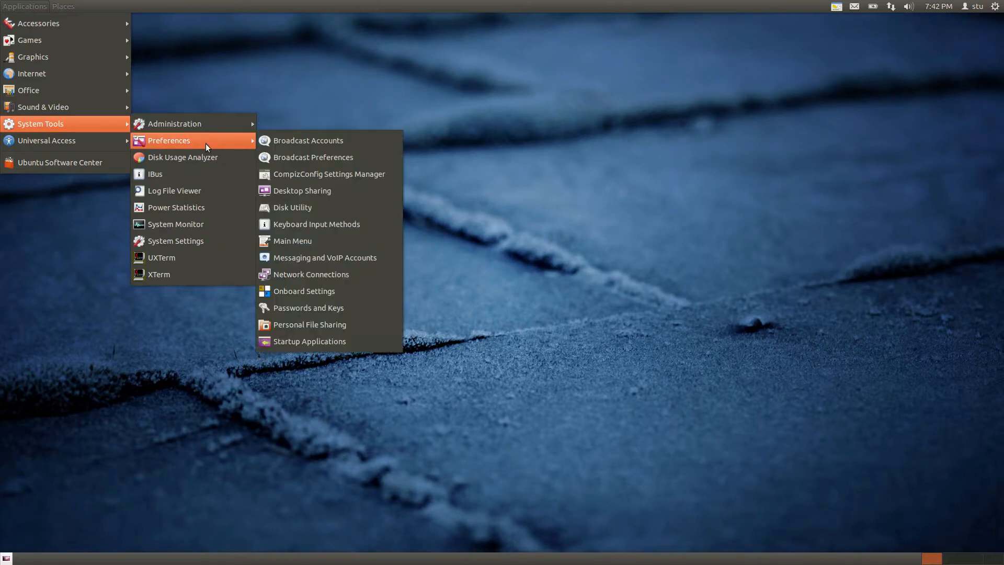
pyautogui.click(301, 174)
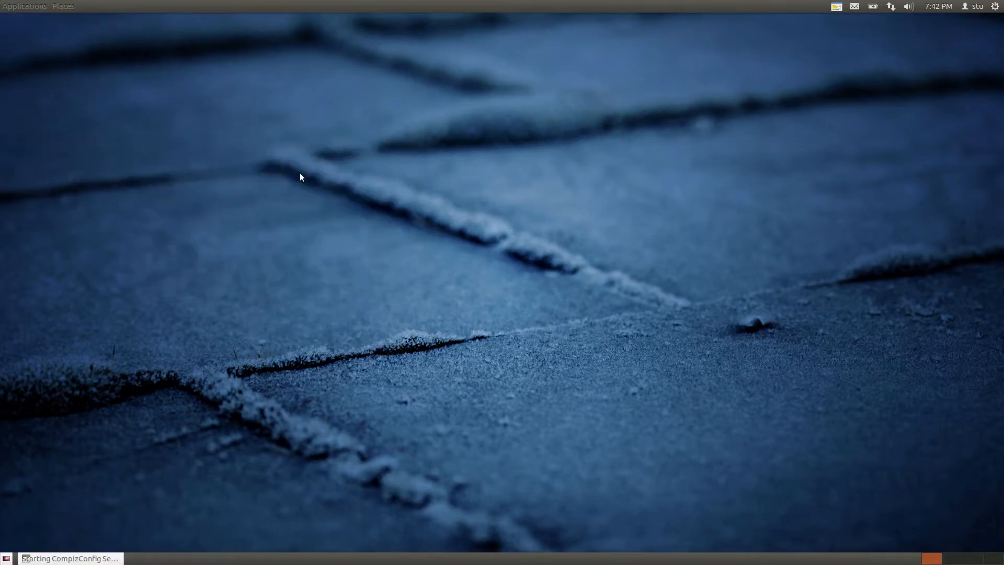
pyautogui.moveTo(327, 17); pyautogui.dragTo(565, 83)
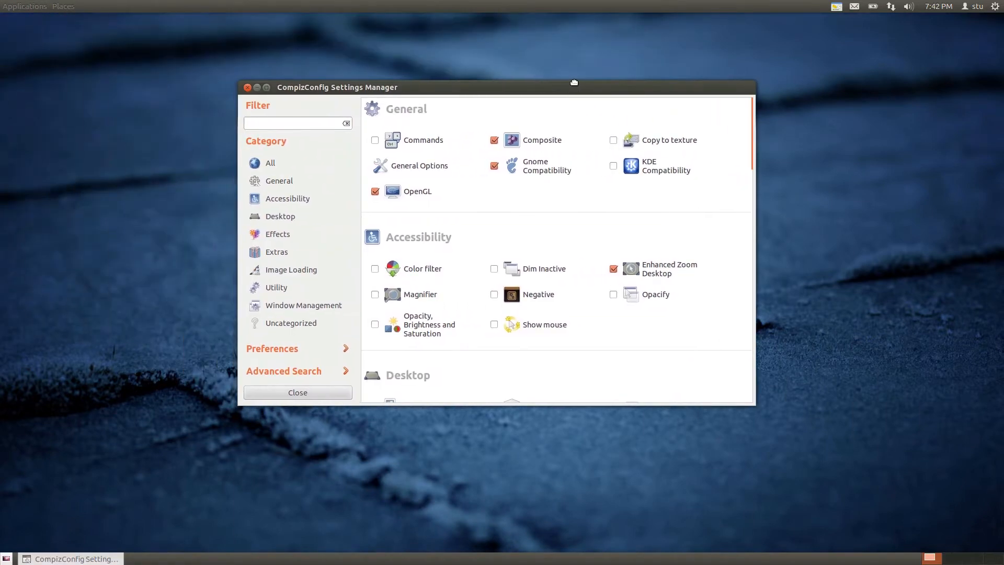
# Step: Launch Synaptic Package Manager and authenticate with the account password
pyautogui.click(30, 7)
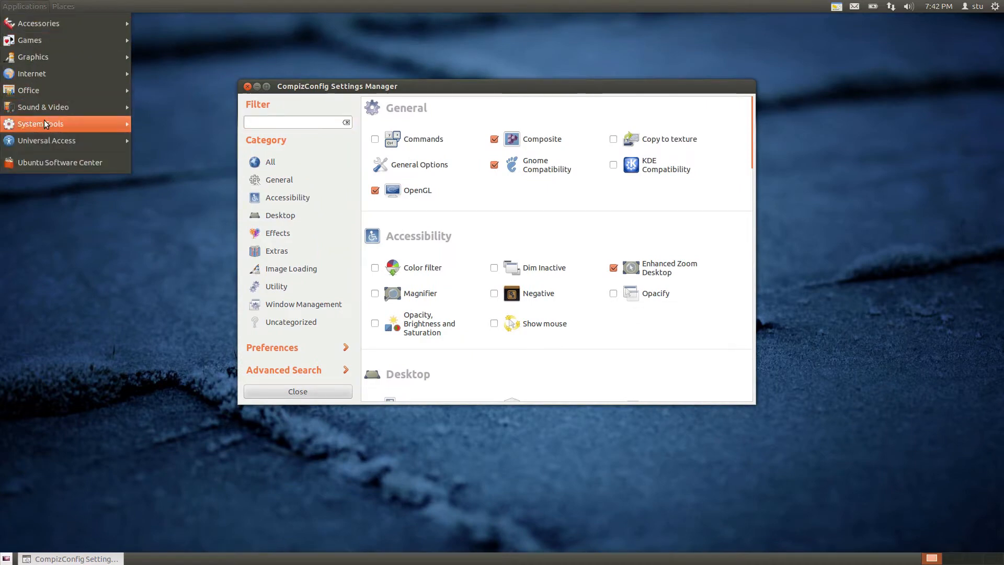
pyautogui.moveTo(46, 124)
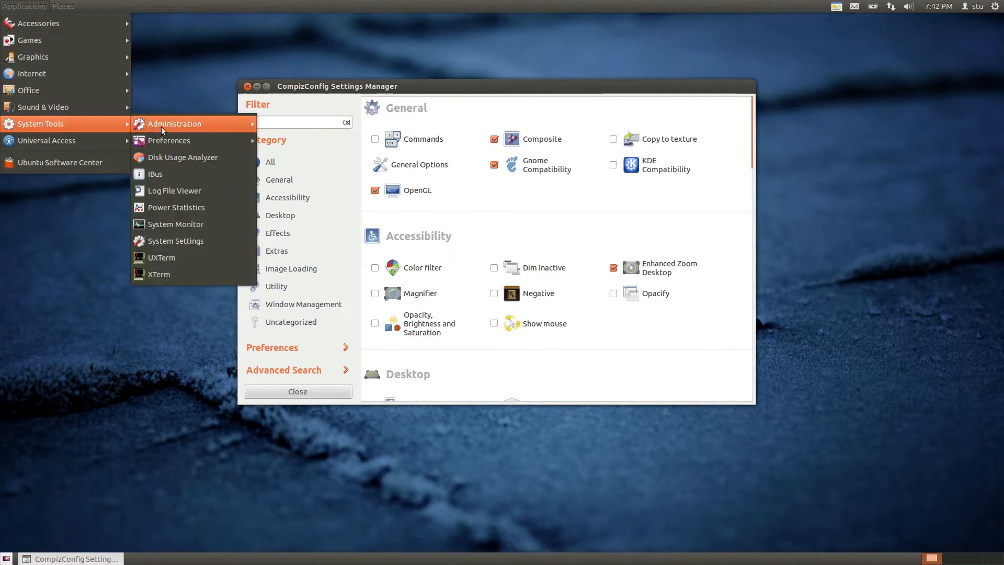
pyautogui.moveTo(161, 127)
pyautogui.click(294, 152)
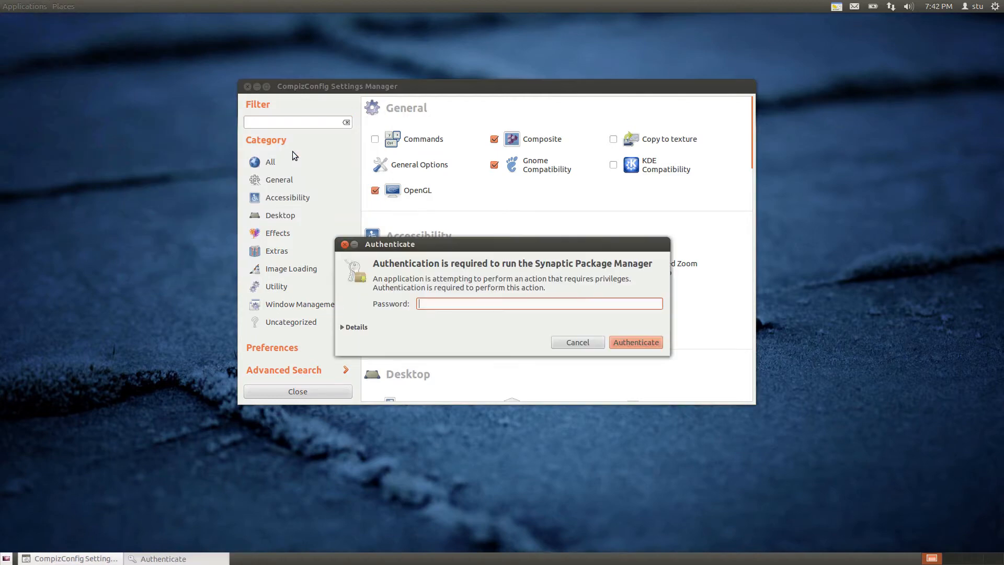
pyautogui.write('••••')
pyautogui.click(631, 345)
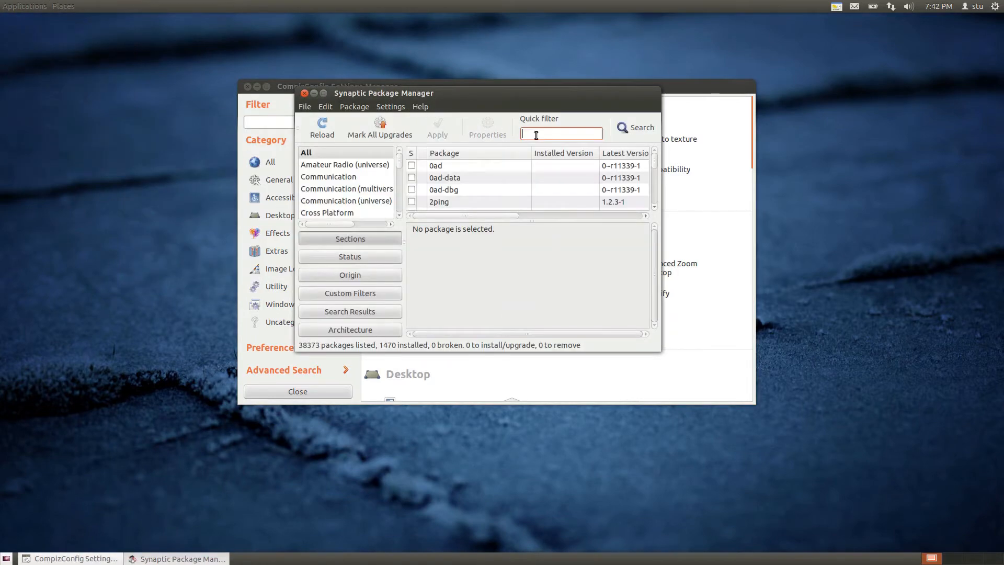
# Step: Filter the packages by "compiz", check the compiz-plugins-extra package and its marking options, and close the package manager
pyautogui.write('ompiz')
pyautogui.scroll(-2, 472, 176)
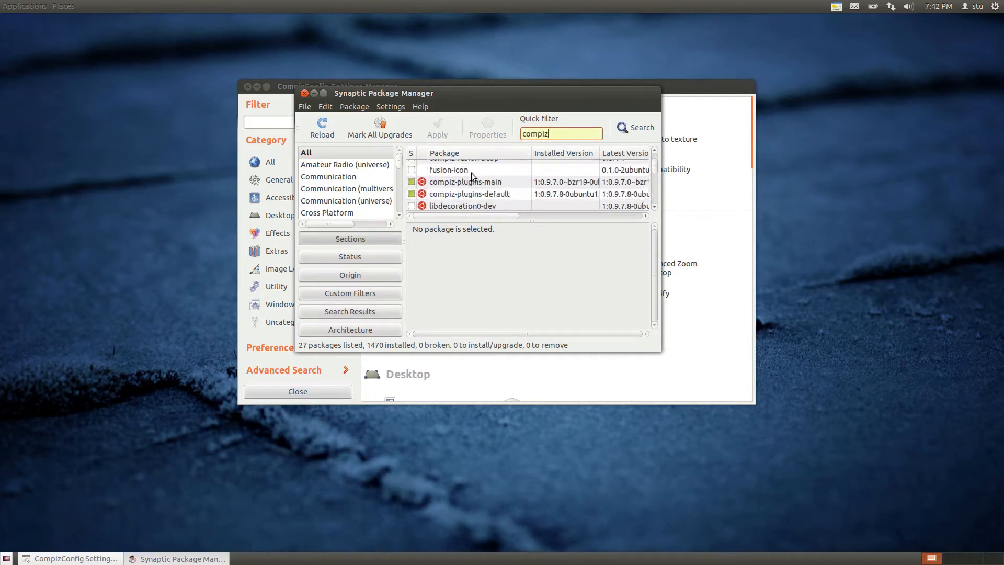
pyautogui.scroll(-4, 472, 177)
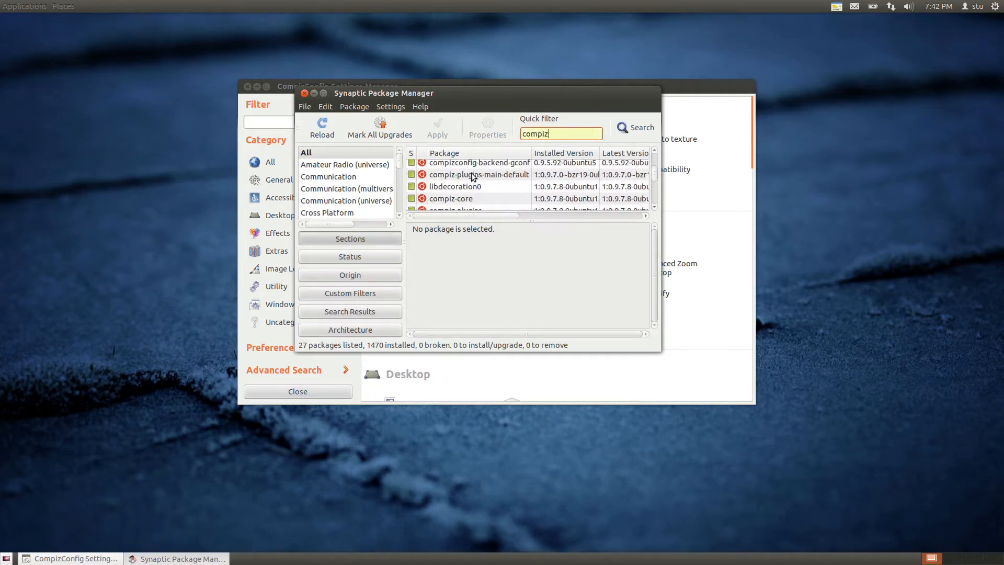
pyautogui.scroll(-4, 473, 177)
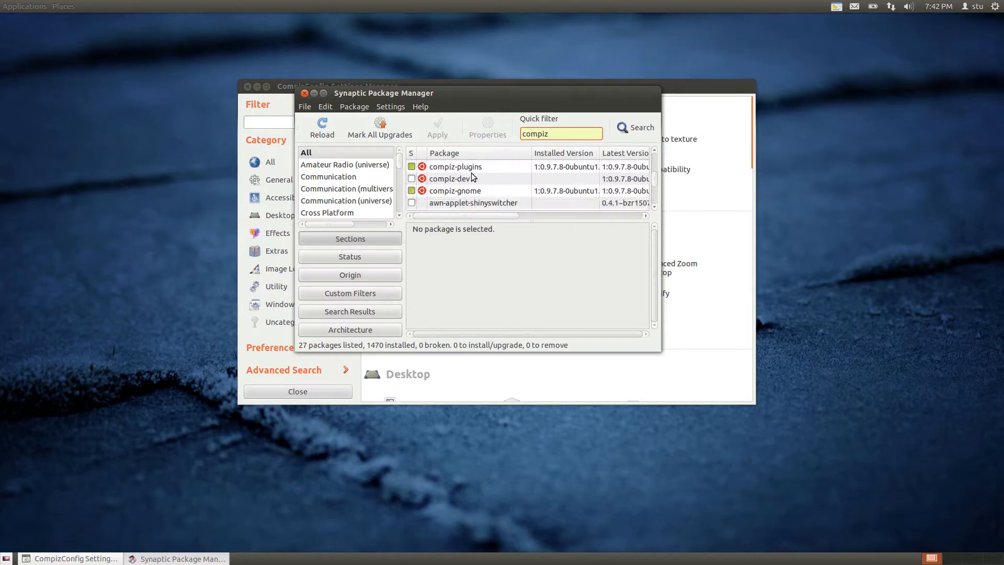
pyautogui.scroll(-3, 472, 176)
pyautogui.click(447, 171)
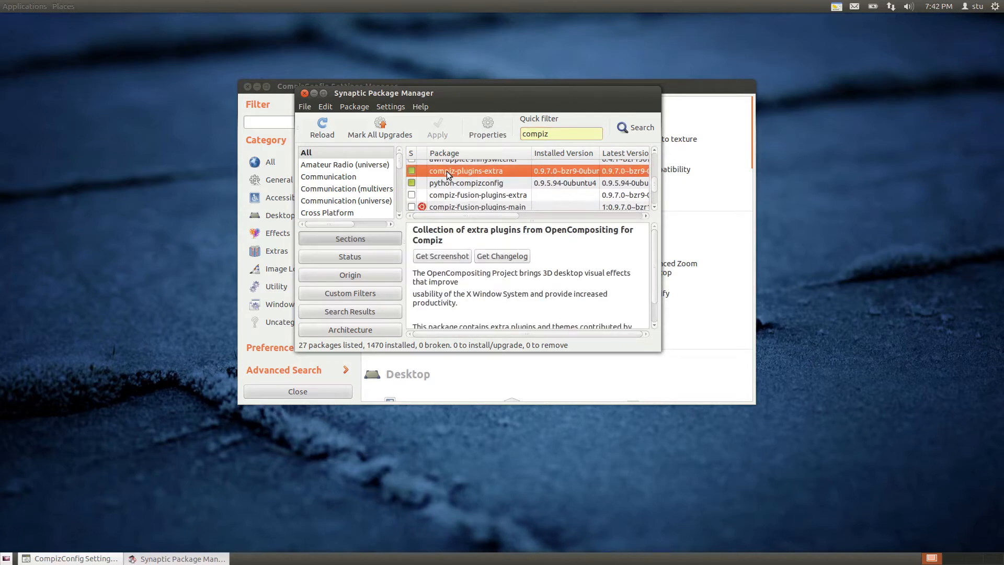
pyautogui.rightClick(488, 171)
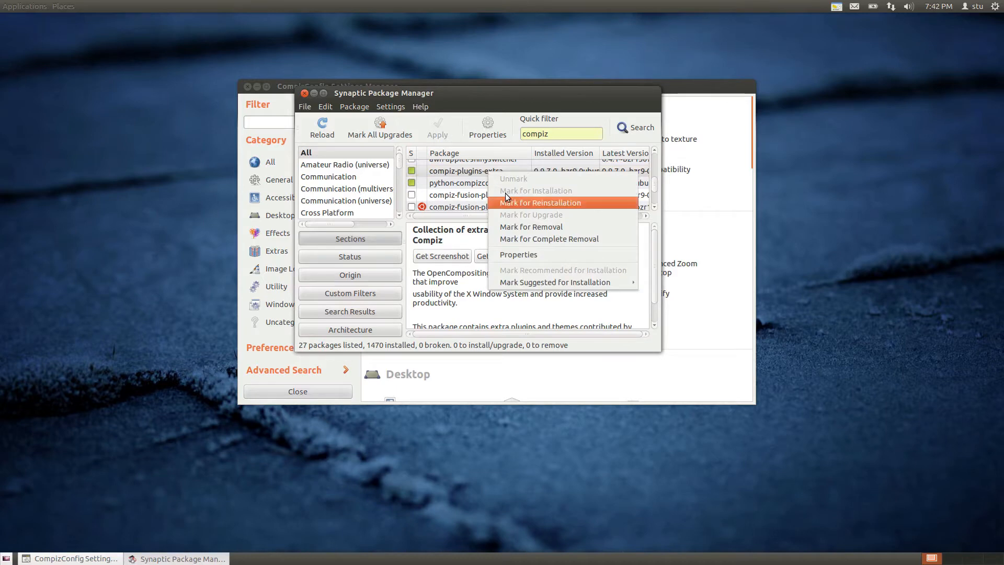
pyautogui.click(305, 94)
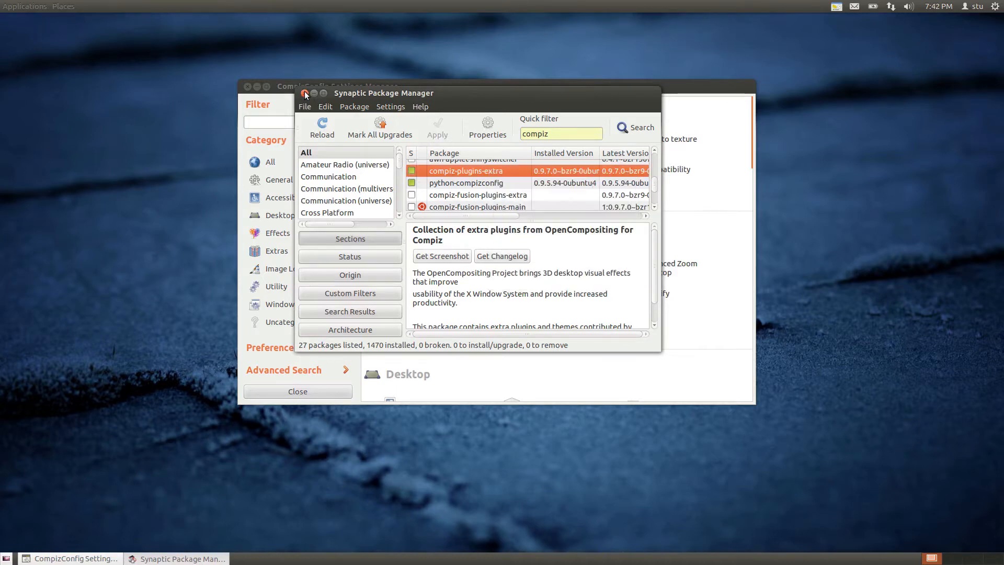
pyautogui.click(304, 94)
# Step: Turn the Rotate Cube plugin off and on again, and try disabling Desktop Cube while keeping its dependent plugins
pyautogui.moveTo(415, 91); pyautogui.dragTo(406, 78)
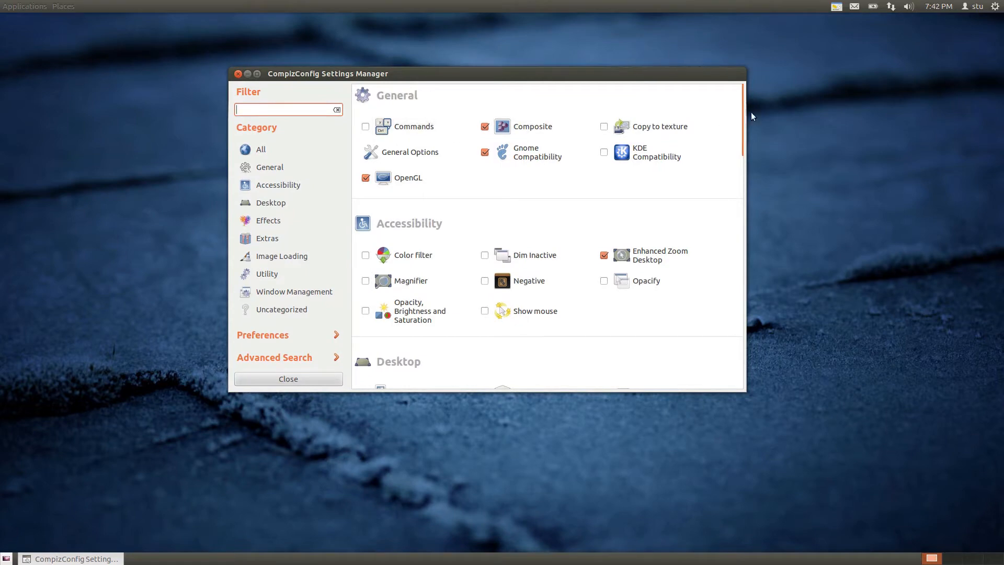
pyautogui.moveTo(750, 106); pyautogui.dragTo(714, 159)
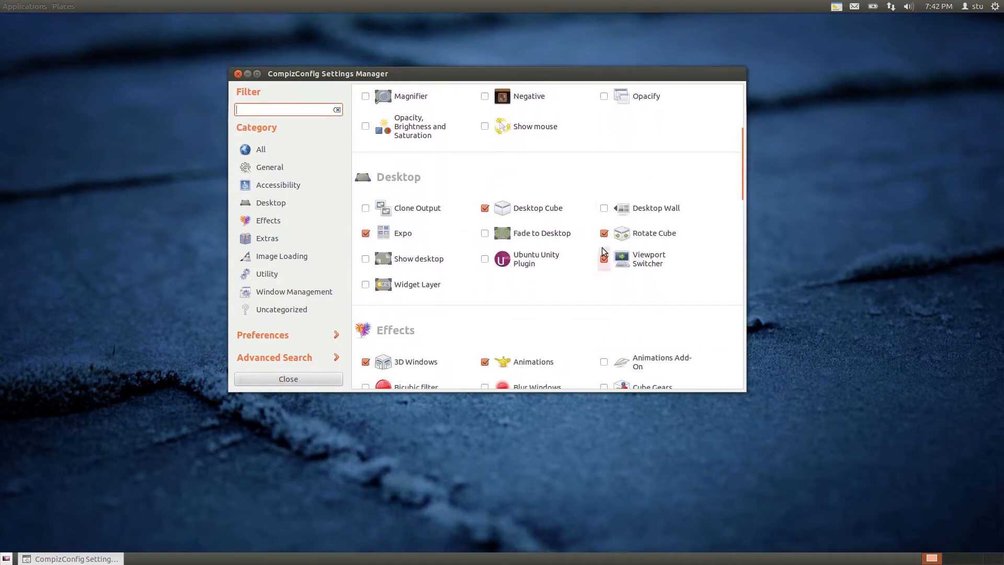
pyautogui.click(604, 233)
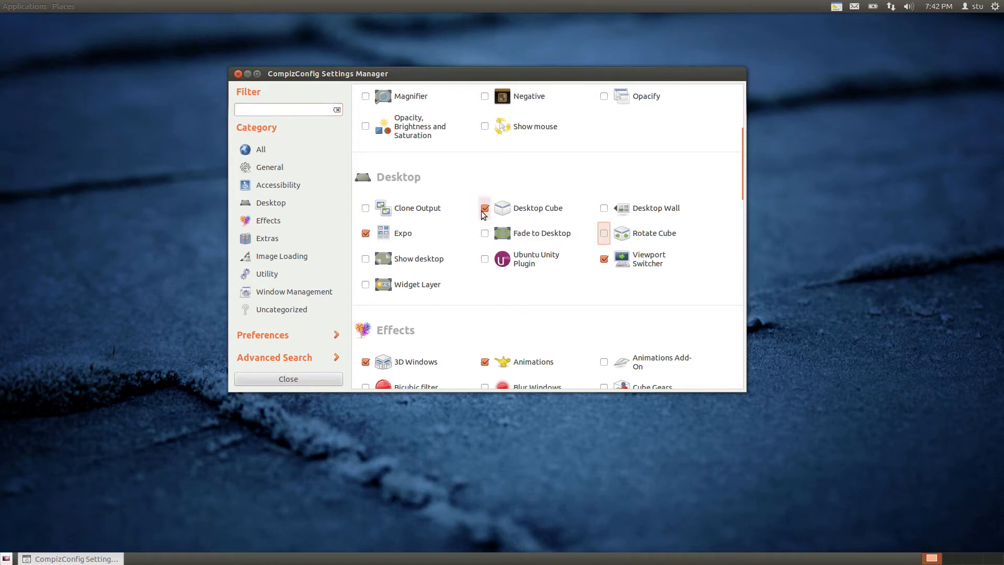
pyautogui.click(485, 208)
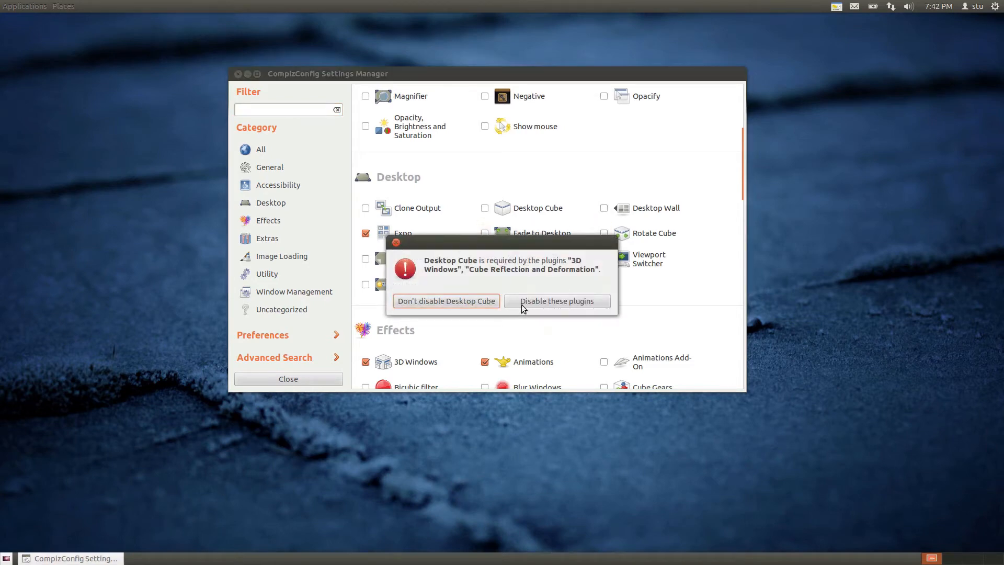
pyautogui.click(396, 242)
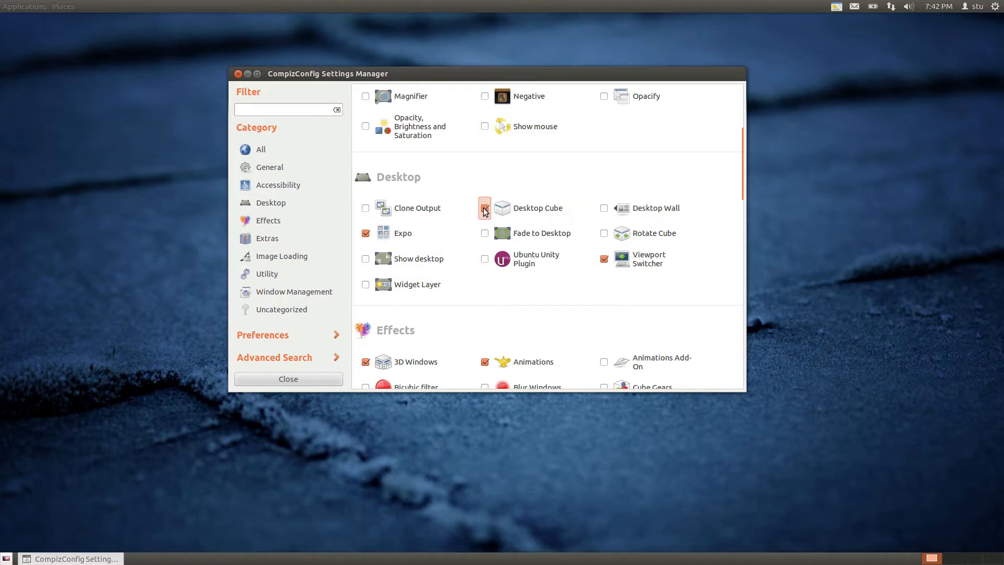
pyautogui.click(603, 235)
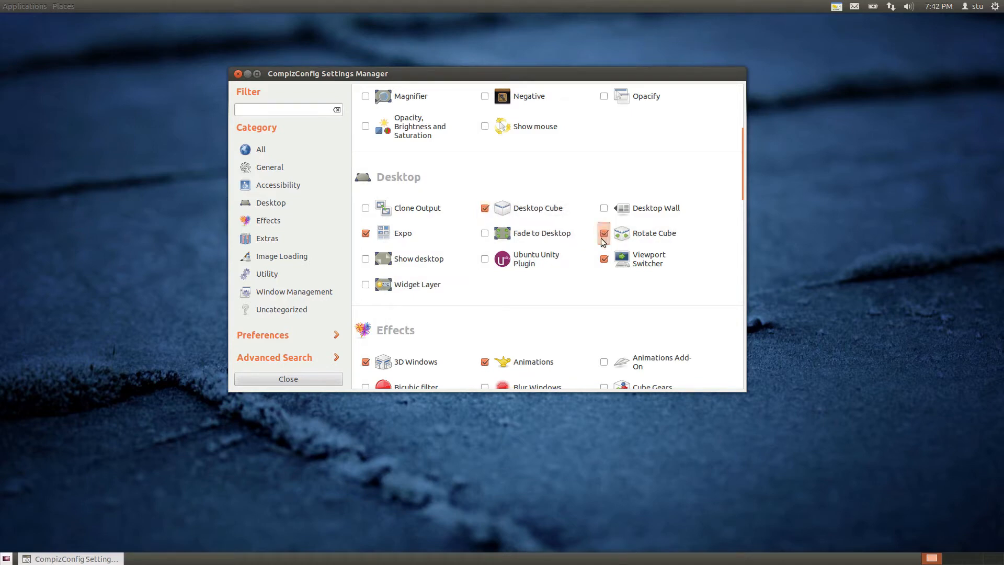
# Step: Review the Desktop Cube behaviour and appearance settings and set Opacity During Rotation to 75, returning to the plugin overview
pyautogui.click(513, 209)
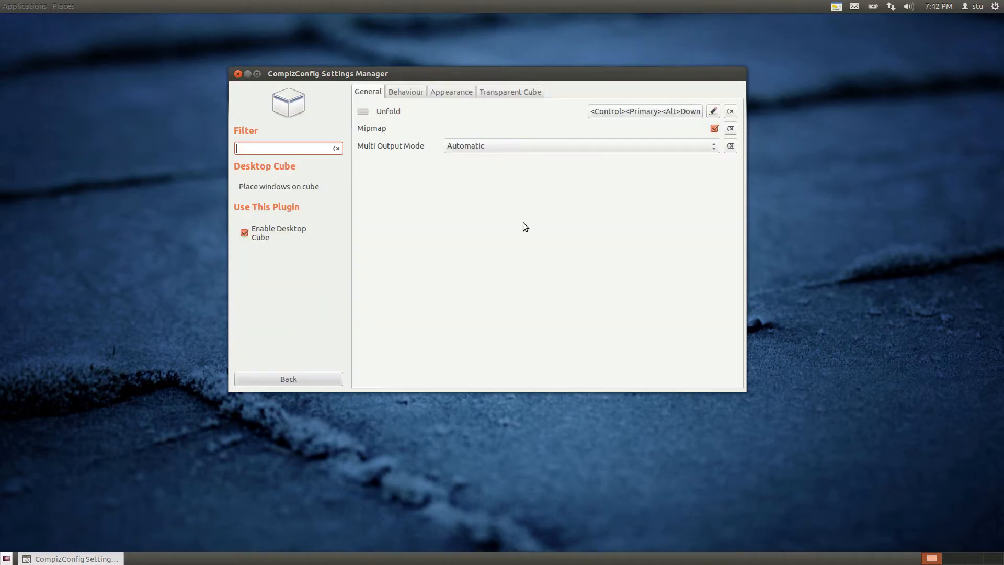
pyautogui.click(417, 92)
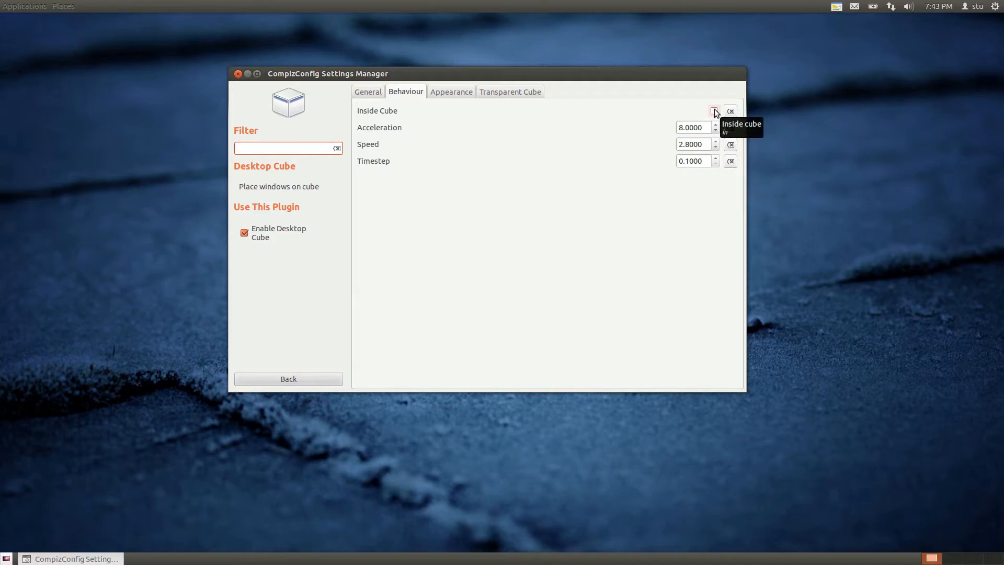
pyautogui.click(456, 92)
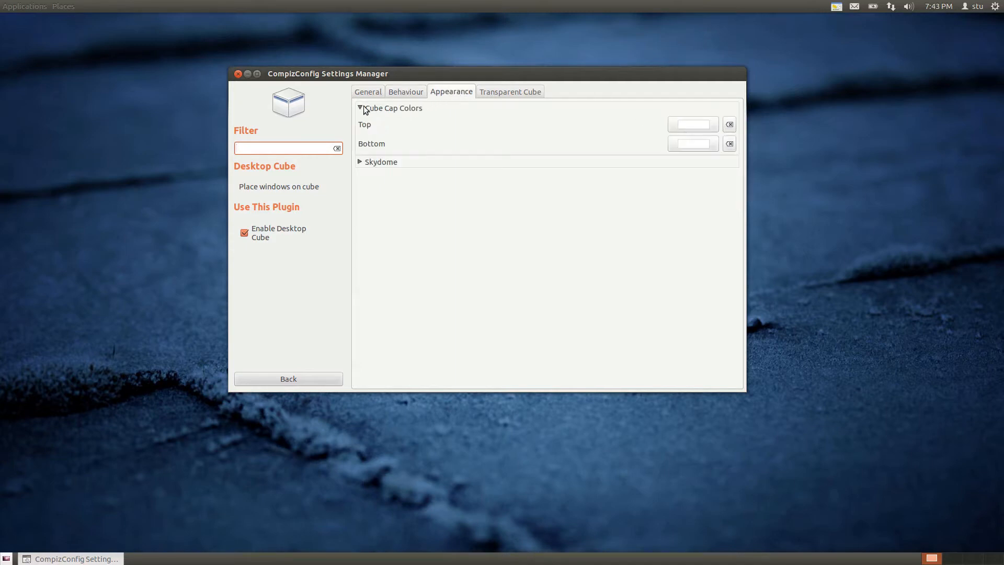
pyautogui.click(517, 94)
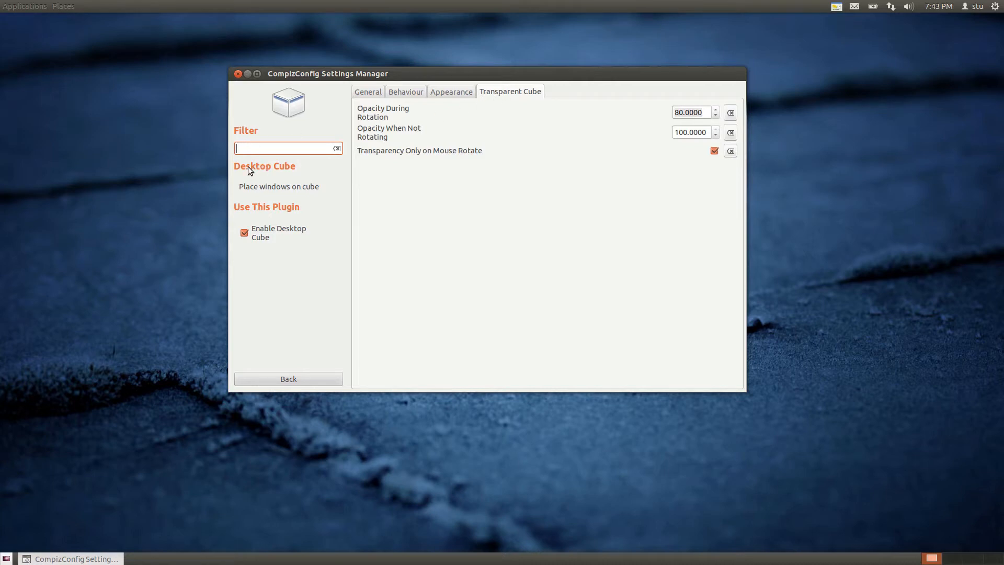
pyautogui.click(714, 115)
pyautogui.click(715, 115)
pyautogui.click(715, 115)
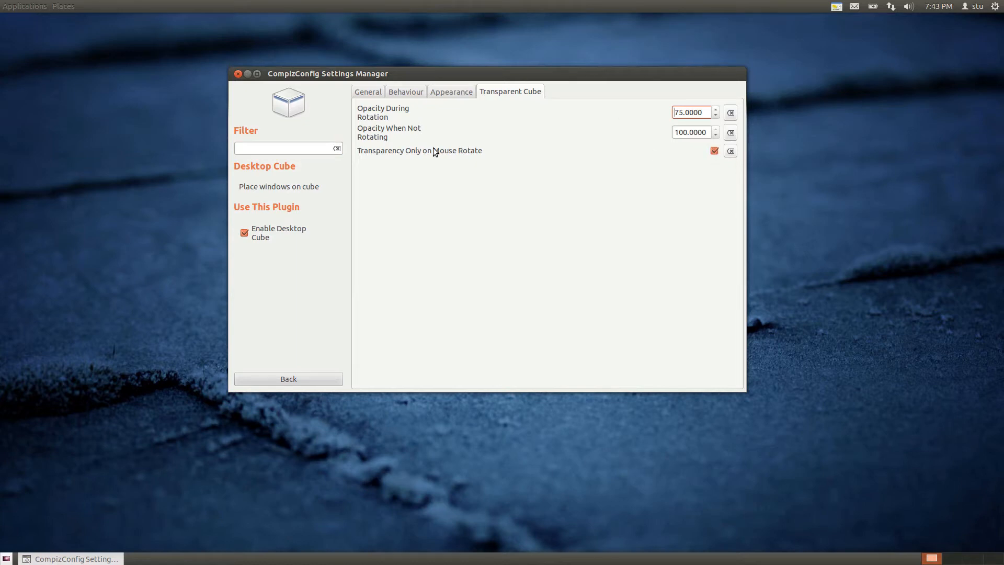
pyautogui.click(322, 380)
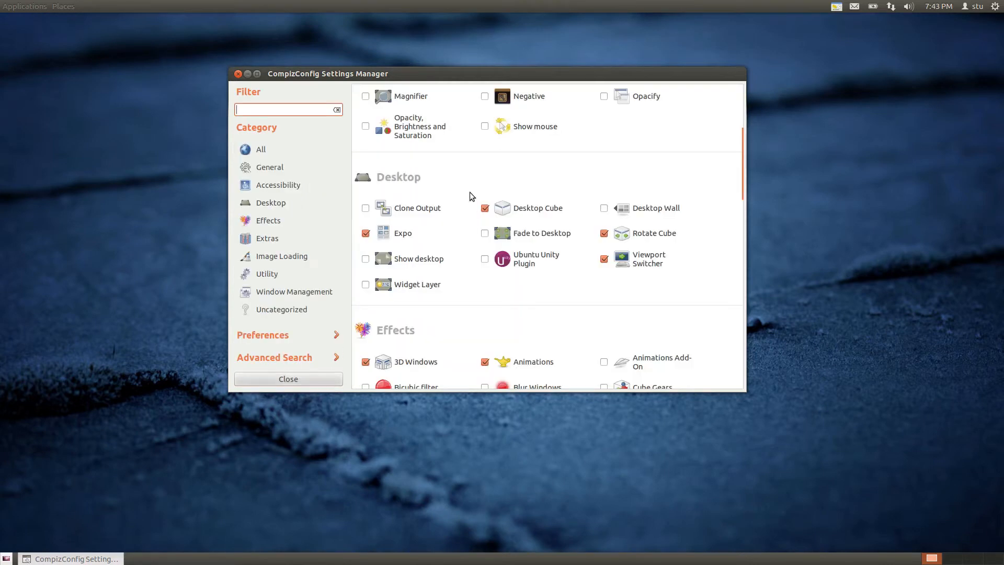
# Step: Set the Rotate Cube plugin's Zoom to 0.3000, testing the cube rotation at different zoom values
pyautogui.click(657, 234)
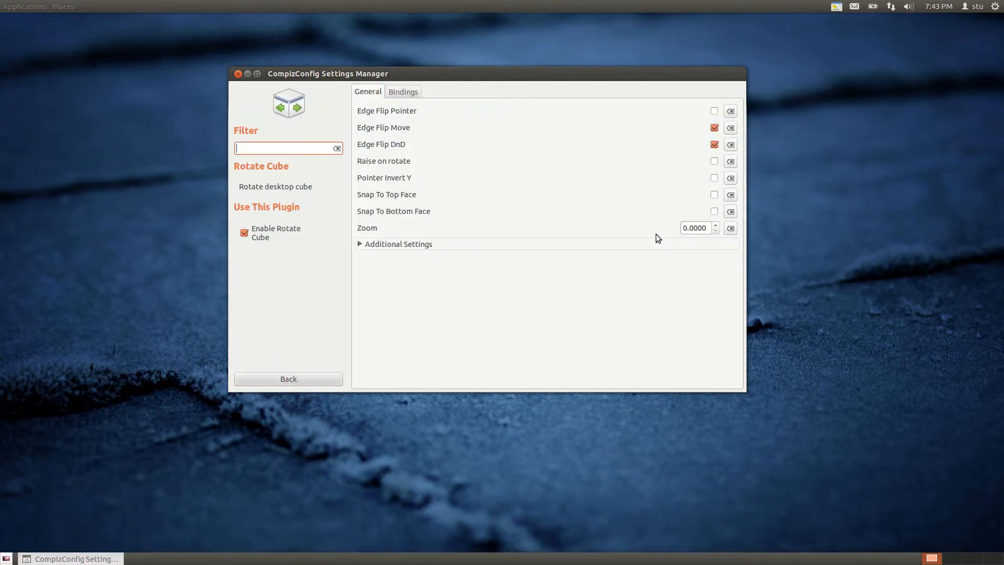
pyautogui.click(716, 224)
pyautogui.click(716, 225)
pyautogui.click(716, 225)
pyautogui.keyDown('ctrl'); pyautogui.keyDown('alt'); pyautogui.click(896, 209); pyautogui.keyUp('alt'); pyautogui.keyUp('ctrl')
pyautogui.click(716, 231)
pyautogui.click(716, 231)
pyautogui.click(716, 231)
pyautogui.keyDown('ctrl'); pyautogui.keyDown('alt'); pyautogui.click(885, 210); pyautogui.keyUp('alt'); pyautogui.keyUp('ctrl')
pyautogui.click(716, 231)
pyautogui.click(716, 231)
pyautogui.click(716, 232)
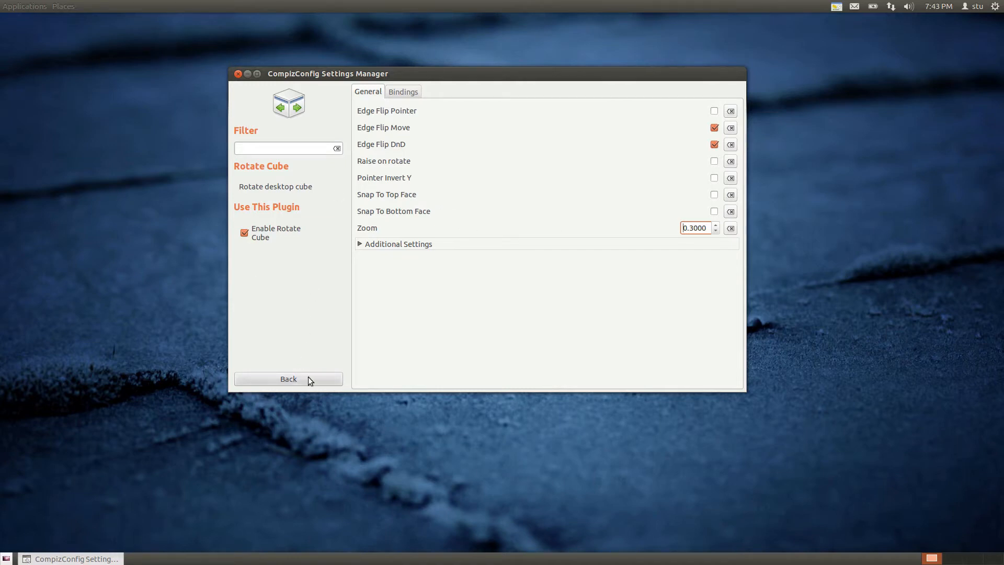
# Step: Examine the Rotate cube bindings, test rotating the desktop cube with the Initiate binding, and return to the plugin overview
pyautogui.click(403, 92)
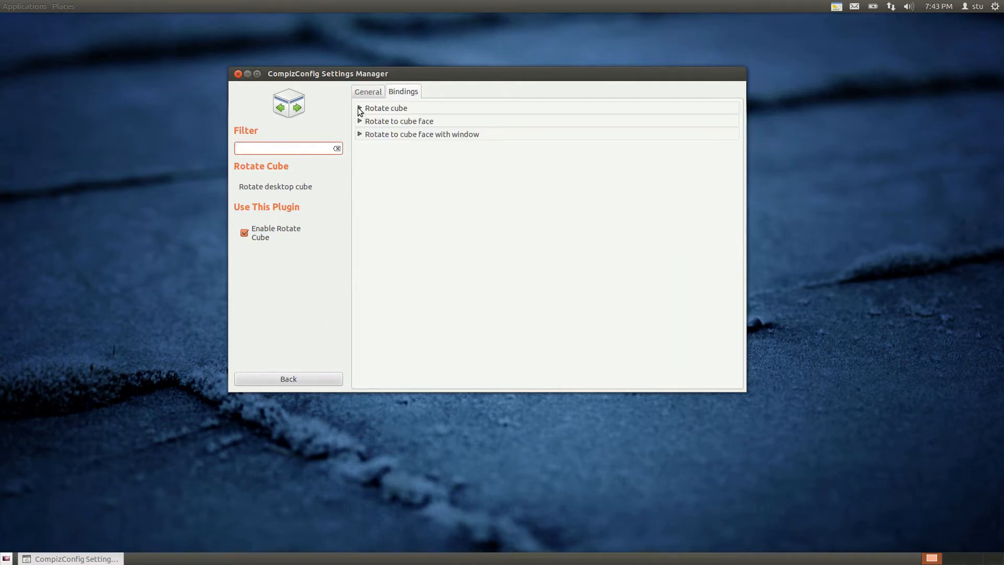
pyautogui.click(359, 108)
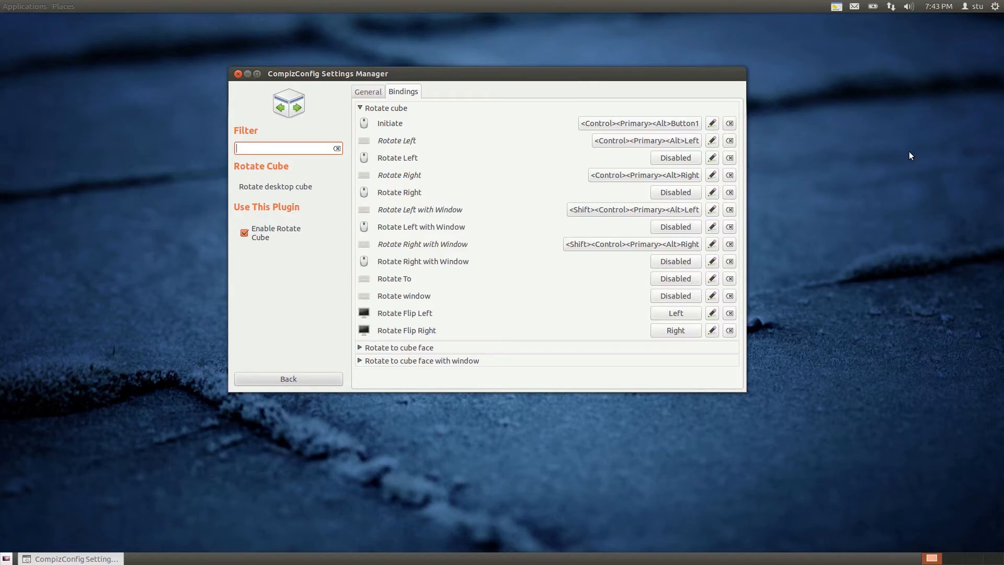
pyautogui.keyDown('ctrl'); pyautogui.keyDown('alt'); pyautogui.moveTo(921, 153); pyautogui.dragTo(884, 154); pyautogui.keyUp('alt'); pyautogui.keyUp('ctrl')
pyautogui.click(303, 378)
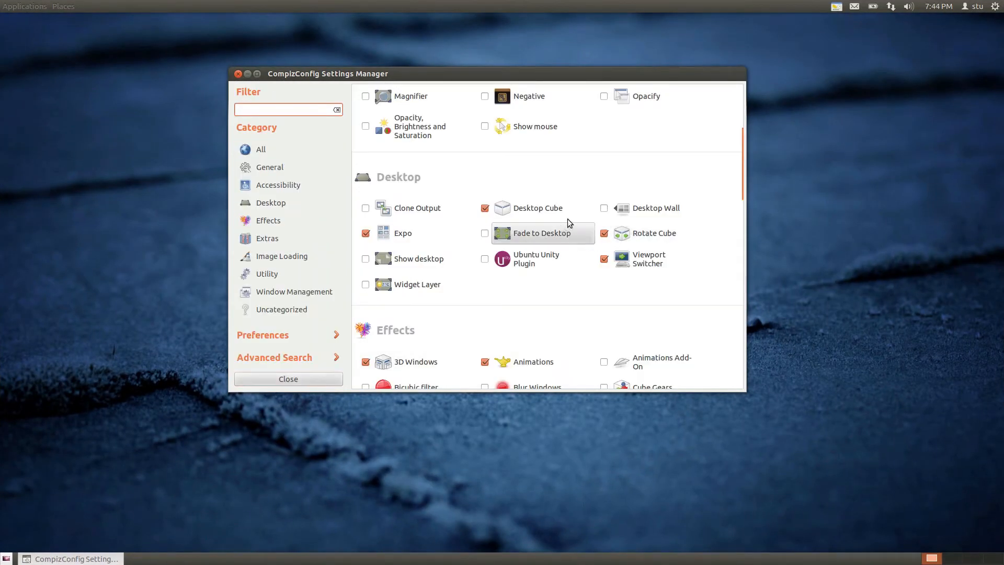
# Step: Review the Rotate Cube plugin's additional settings and return to the plugin overview
pyautogui.click(638, 235)
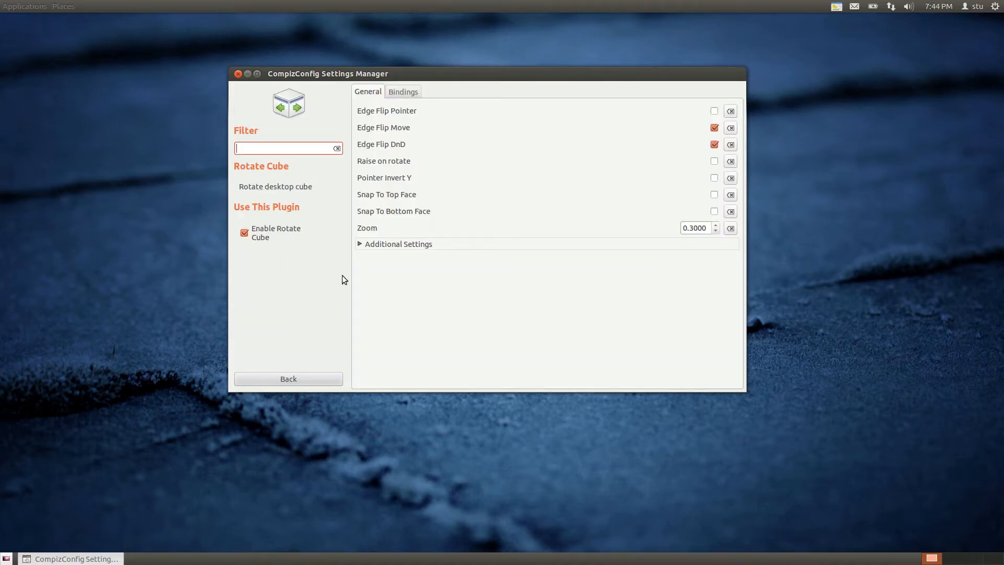
pyautogui.click(360, 245)
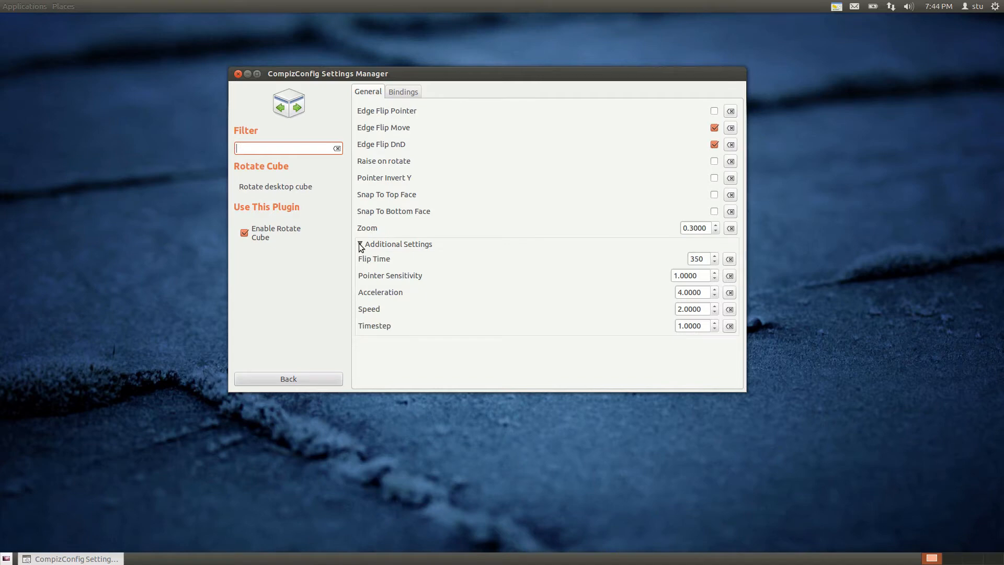
pyautogui.click(294, 381)
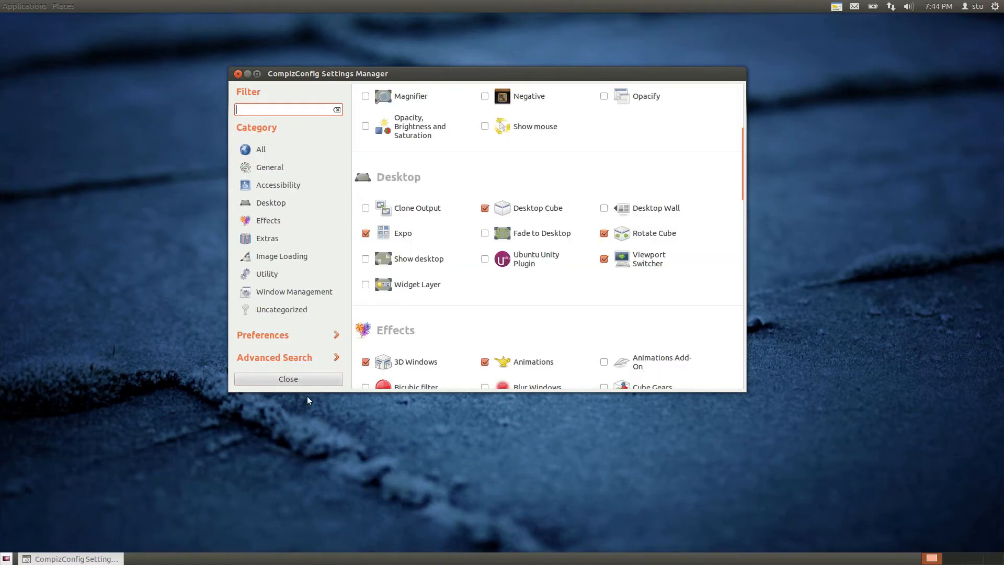
# Step: Examine the Desktop Cube plugin's Skydome appearance settings, including the Skydome Image path and its file browser
pyautogui.click(500, 216)
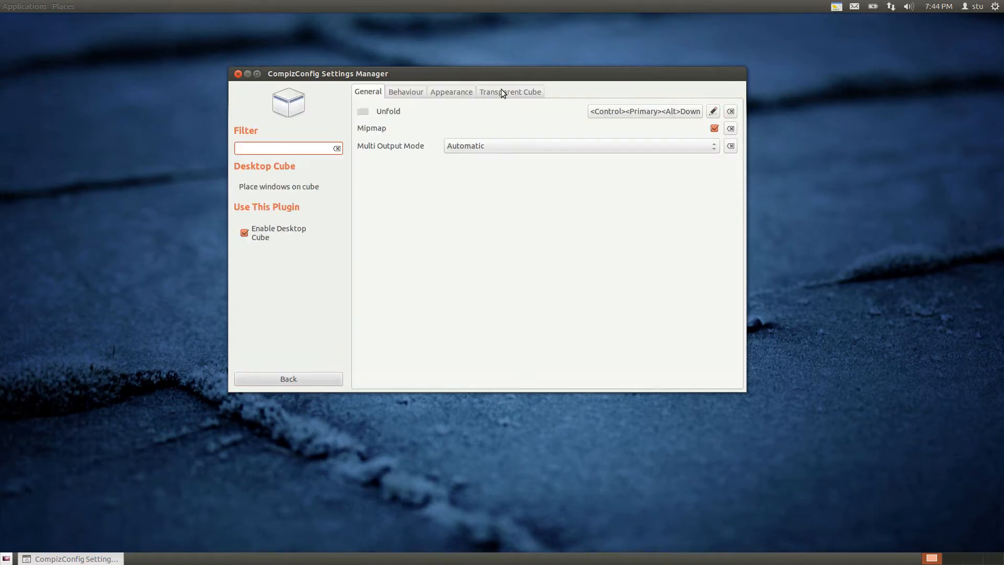
pyautogui.click(501, 91)
pyautogui.click(447, 92)
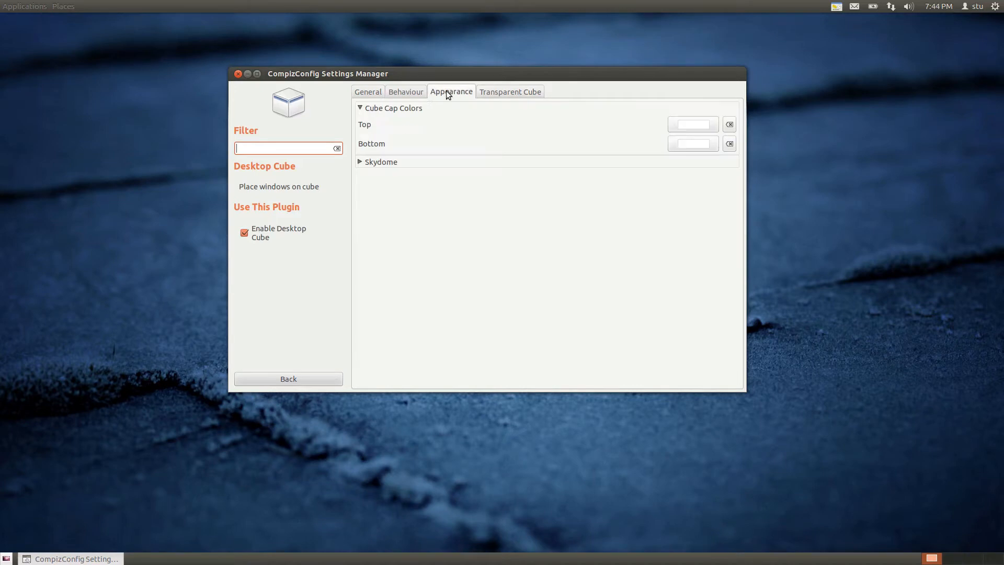
pyautogui.click(360, 162)
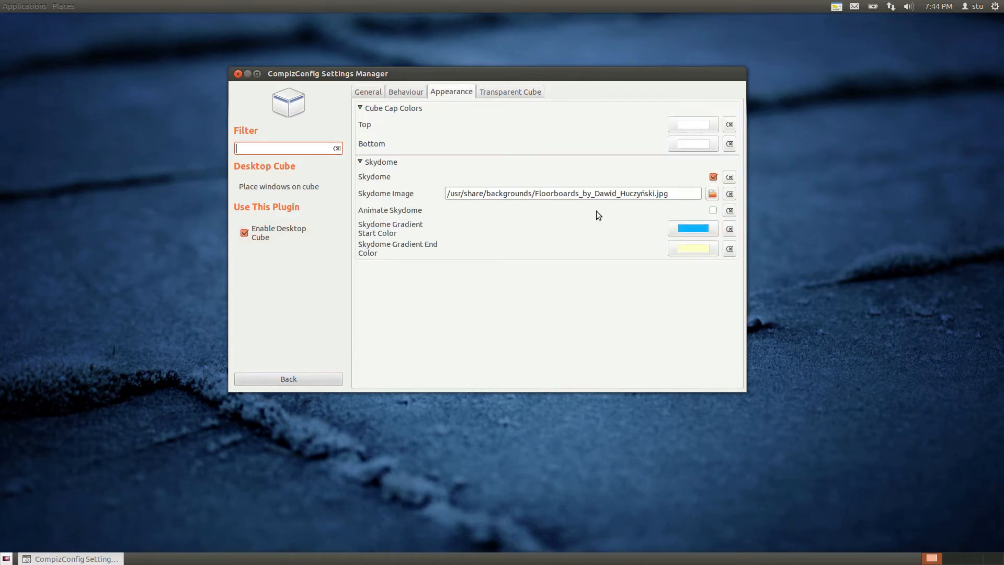
pyautogui.moveTo(675, 194); pyautogui.dragTo(433, 196)
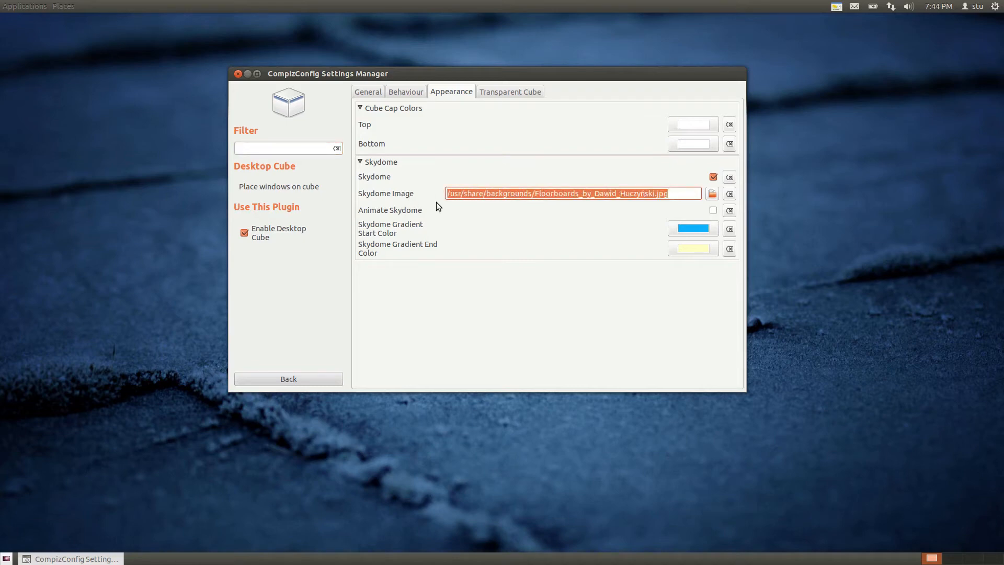
pyautogui.click(677, 195)
pyautogui.moveTo(674, 195); pyautogui.dragTo(438, 196)
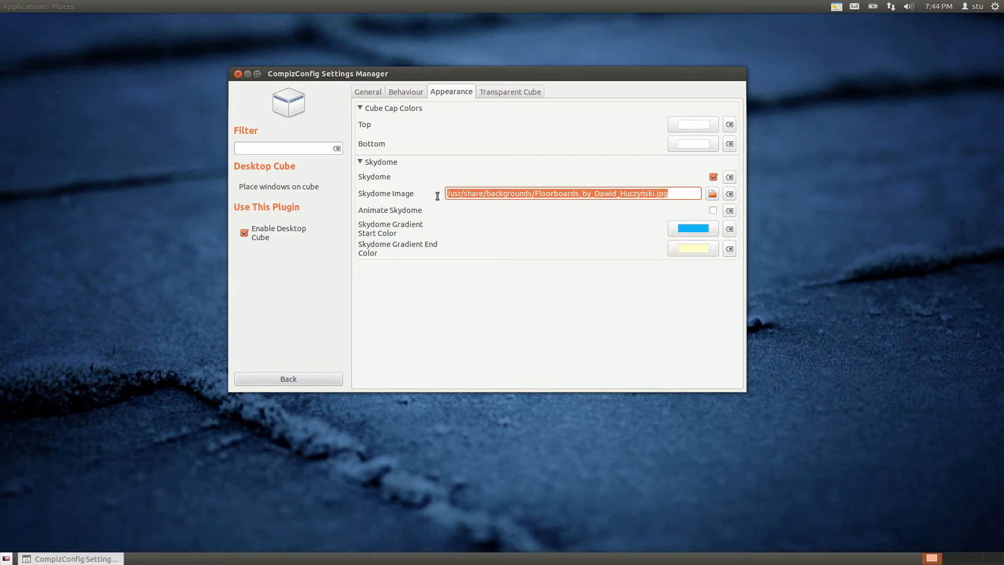
pyautogui.click(686, 195)
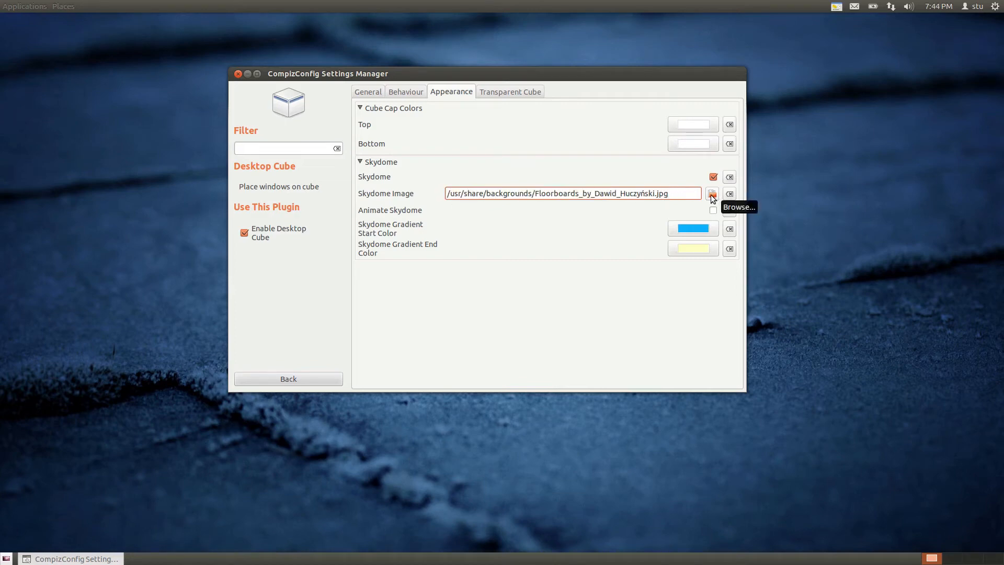
pyautogui.click(711, 195)
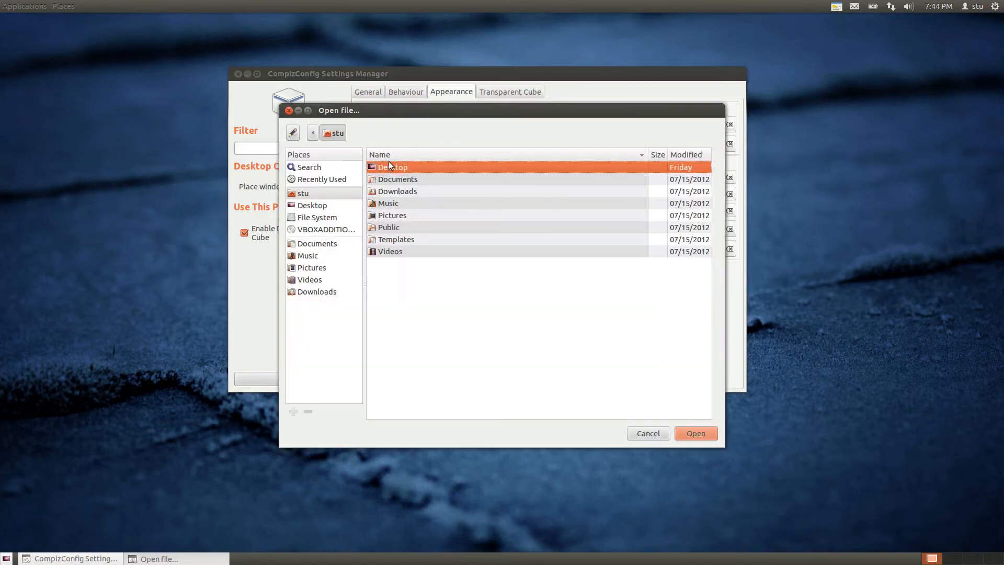
pyautogui.click(289, 111)
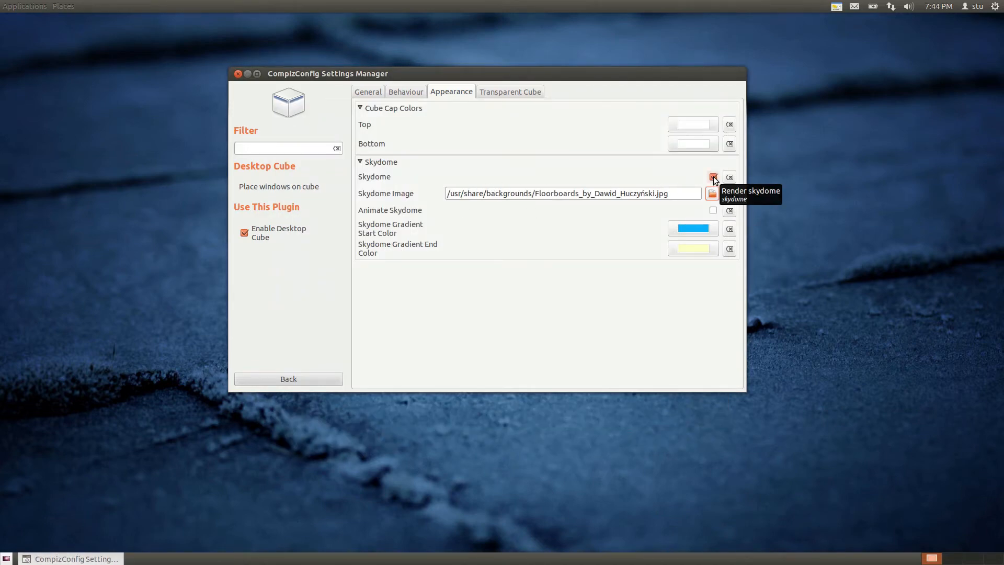
# Step: Try Animate Skydome by rotating the cube through all its sides, turn it off again and return to the plugin overview
pyautogui.click(714, 211)
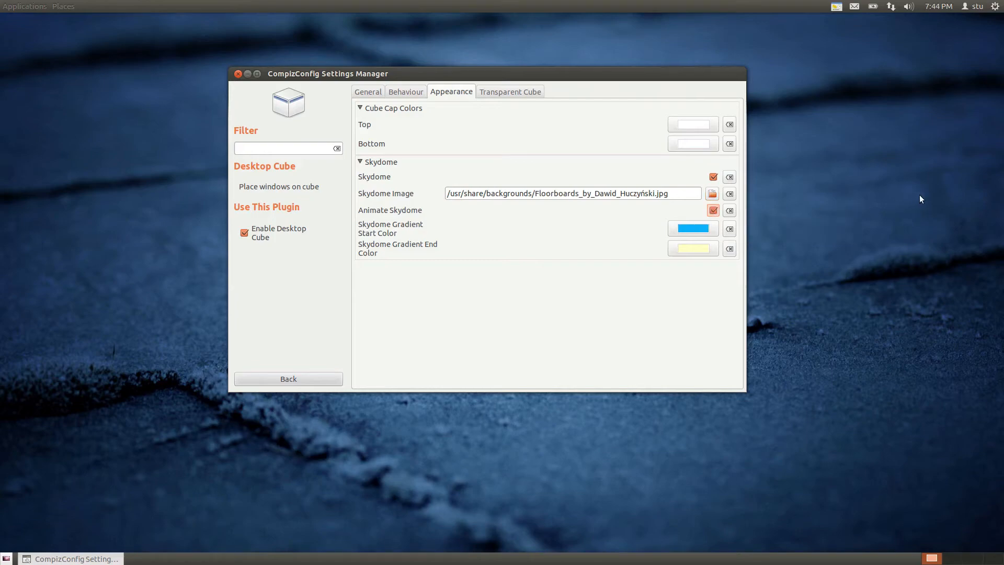
pyautogui.hotkey('ctrl', 'alt', 'Right')
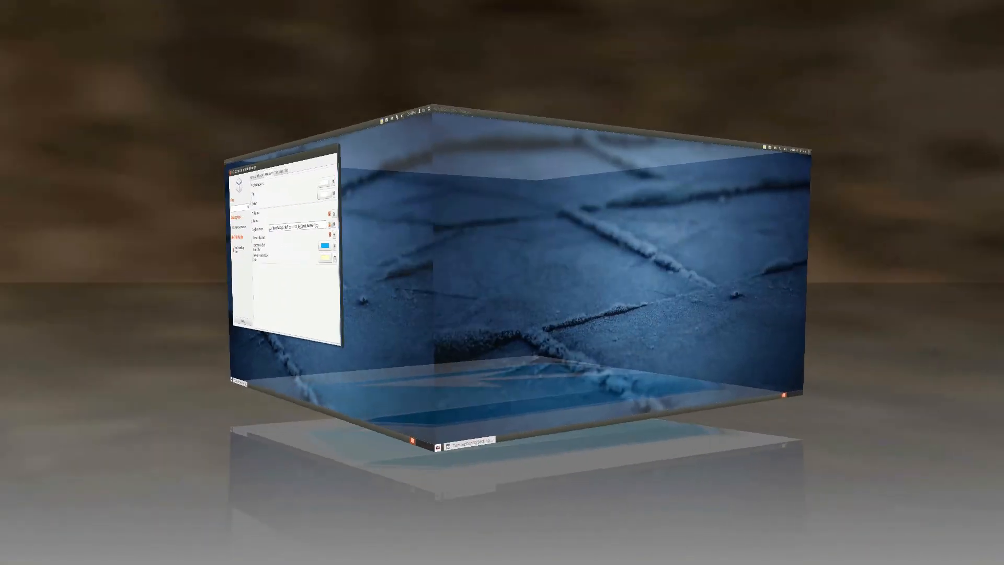
pyautogui.hotkey('ctrl', 'alt', 'Right')
pyautogui.hotkey('ctrl', 'alt', 'Right')
pyautogui.hotkey('ctrl', 'alt', 'Right')
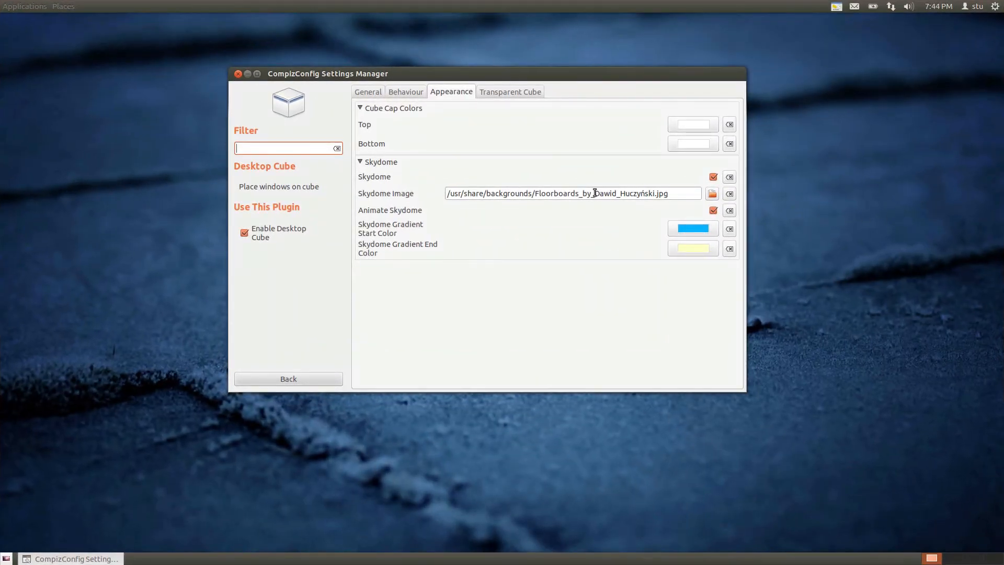
pyautogui.click(713, 210)
pyautogui.click(312, 376)
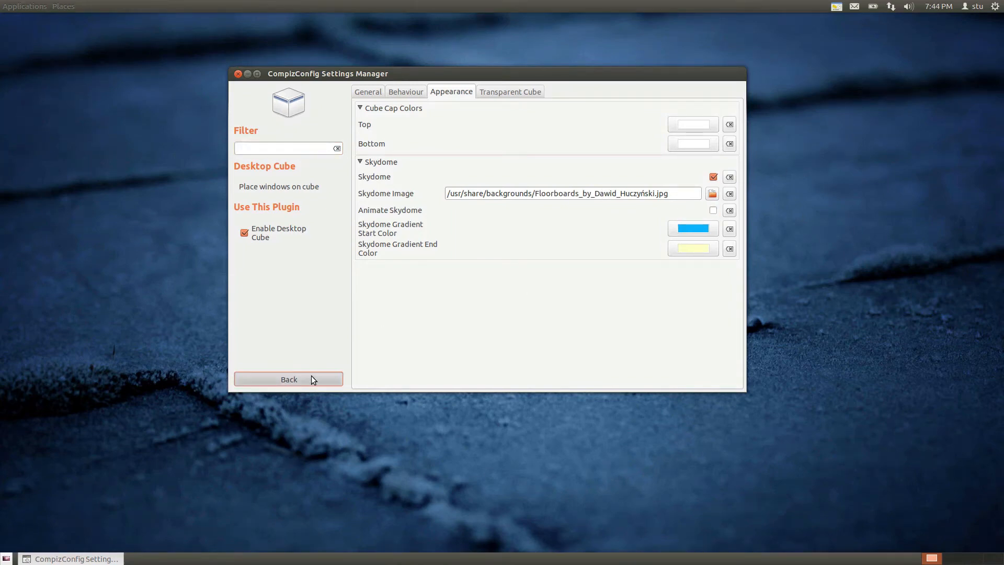
# Step: Rotate the desktop cube freely to view its faces, caps and reflection, and look through the plugin overview down to the Effects category
pyautogui.moveTo(909, 204); pyautogui.dragTo(837, 214)
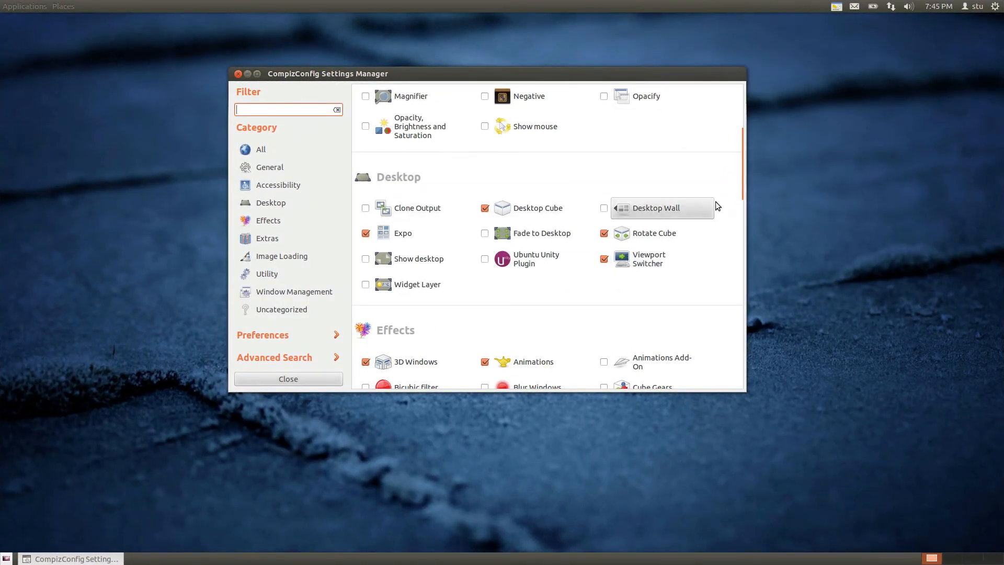
pyautogui.scroll(-3, 747, 201)
pyautogui.moveTo(747, 201); pyautogui.dragTo(747, 203)
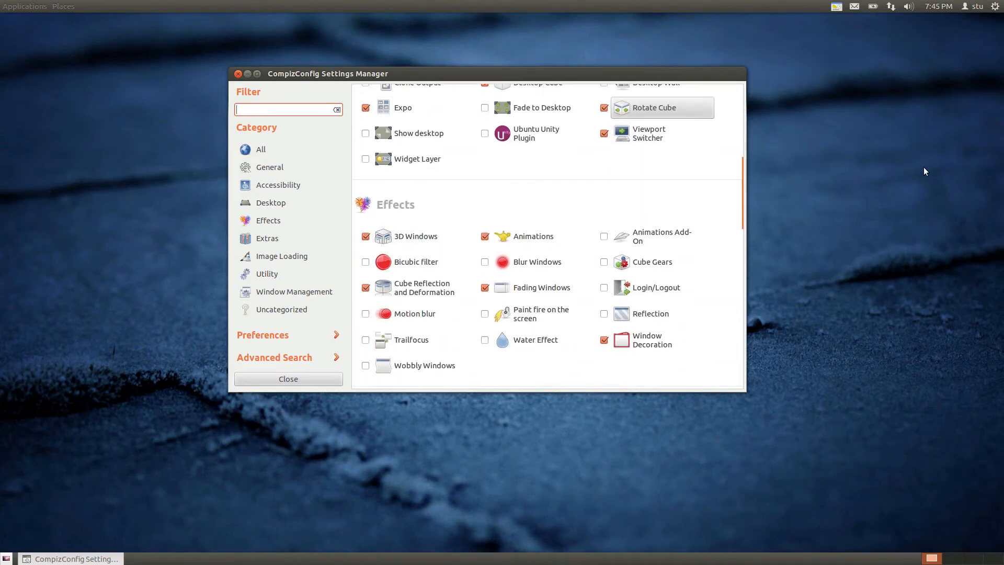
pyautogui.moveTo(939, 163); pyautogui.dragTo(821, 175)
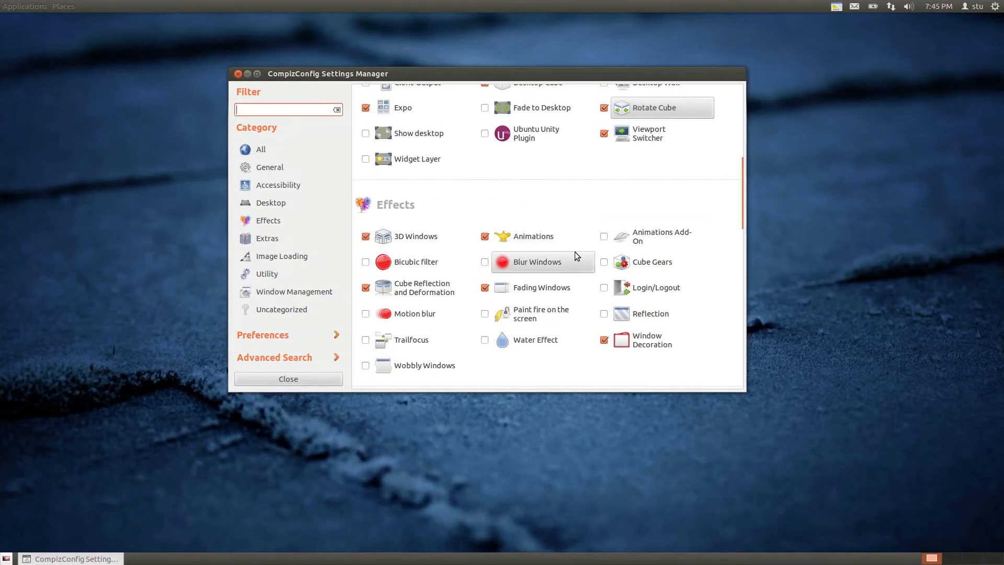
pyautogui.moveTo(747, 192)
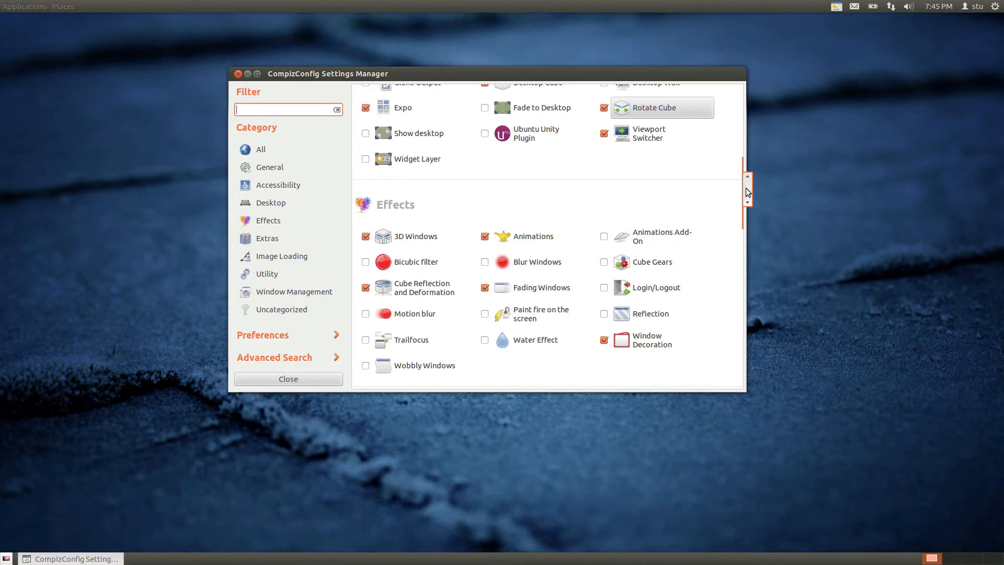
pyautogui.scroll(7, 746, 187)
pyautogui.moveTo(748, 196); pyautogui.dragTo(749, 255)
pyautogui.moveTo(749, 258); pyautogui.dragTo(749, 258)
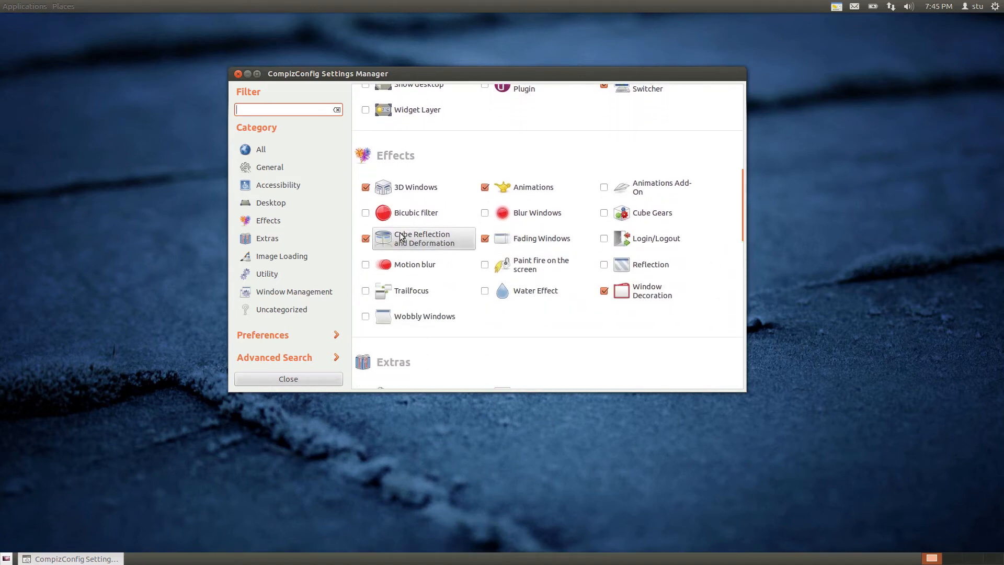
# Step: Move fusioncap.png to first place in the Top cube cap image list of the Cube Reflection and Deformation plugin
pyautogui.click(422, 241)
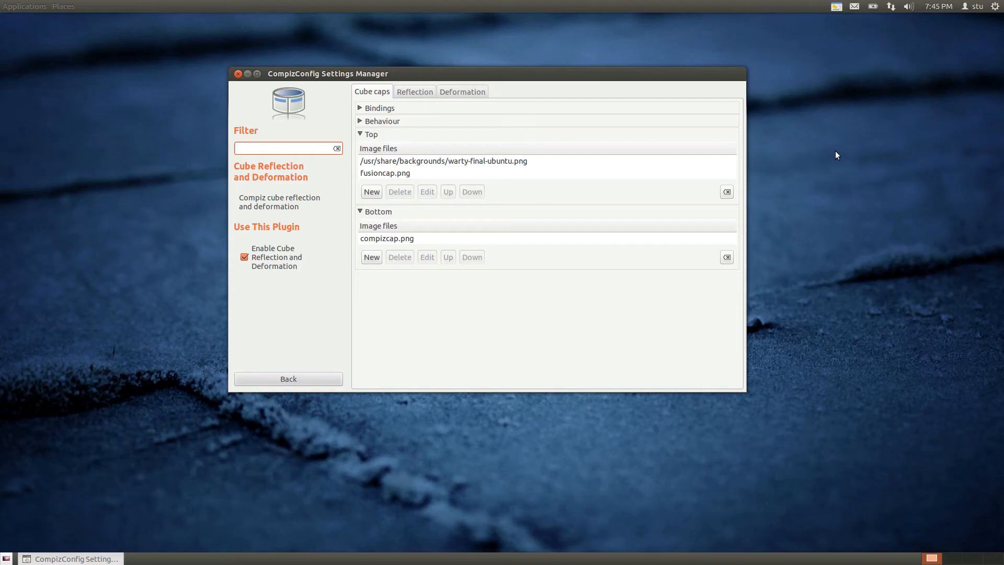
pyautogui.moveTo(836, 151); pyautogui.dragTo(827, 115)
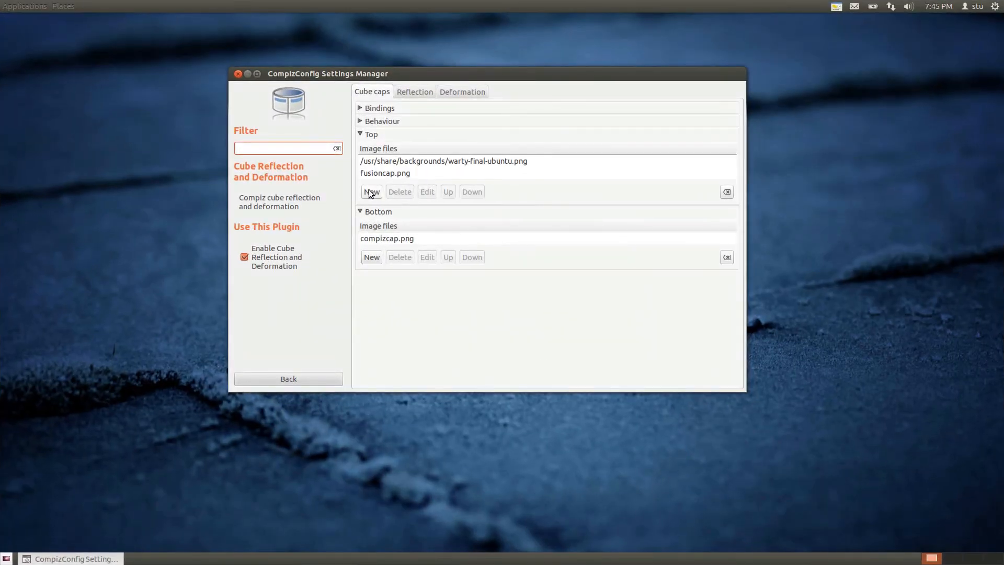
pyautogui.click(371, 192)
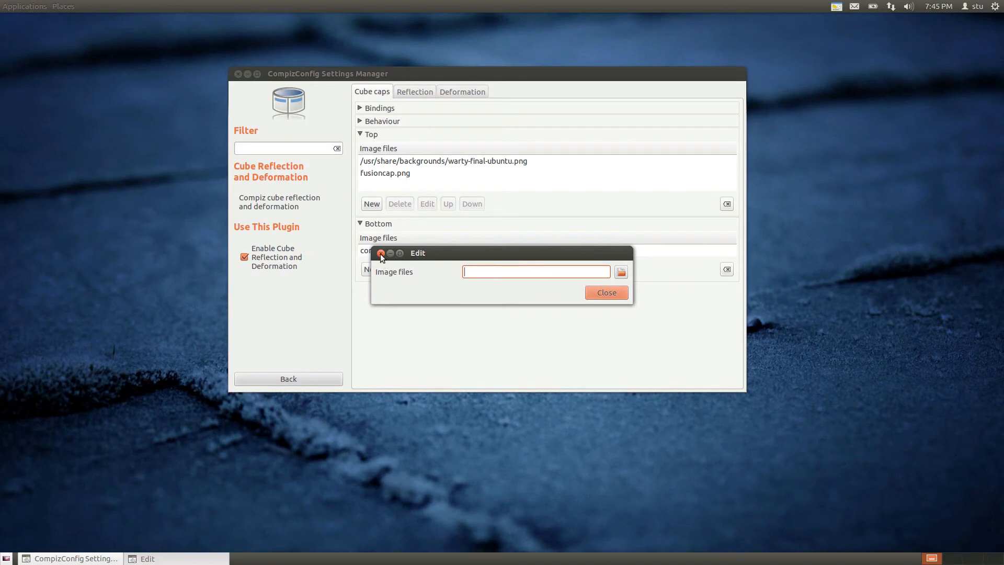
pyautogui.click(381, 253)
pyautogui.click(407, 175)
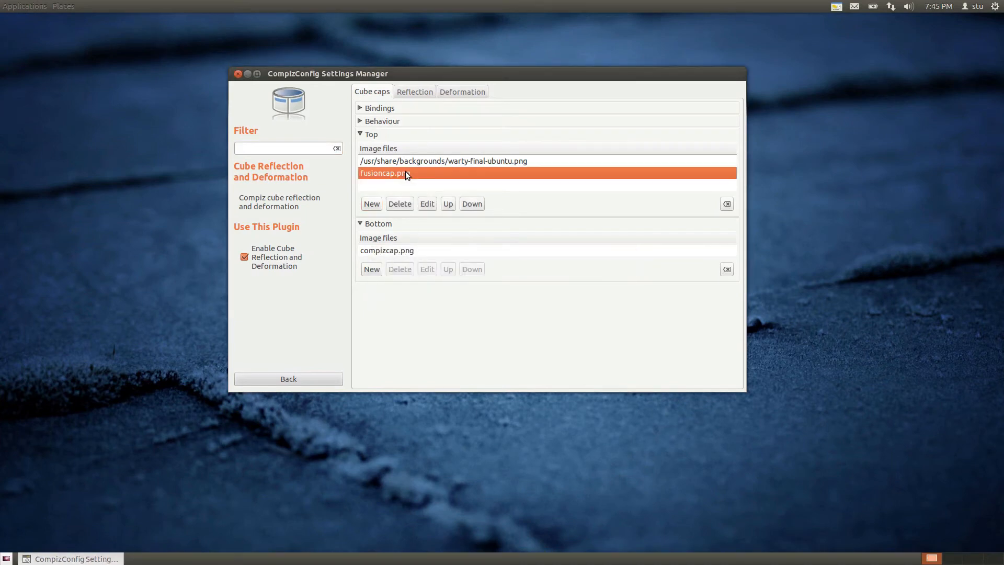
pyautogui.click(449, 205)
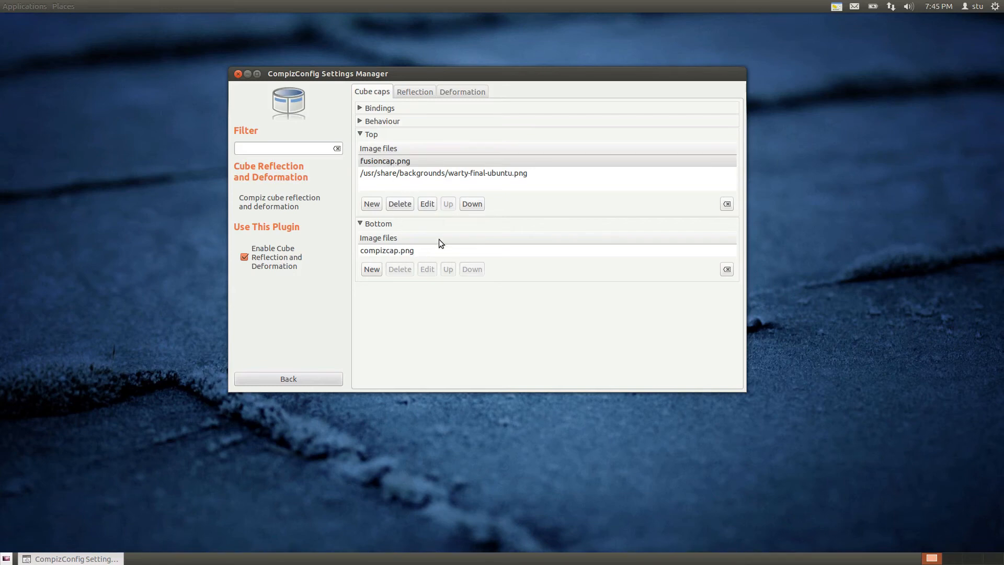
# Step: Review the cube caps' Behaviour and Bindings options and the plugin's Reflection settings
pyautogui.click(361, 121)
pyautogui.click(360, 121)
pyautogui.click(363, 108)
pyautogui.click(364, 108)
pyautogui.click(418, 92)
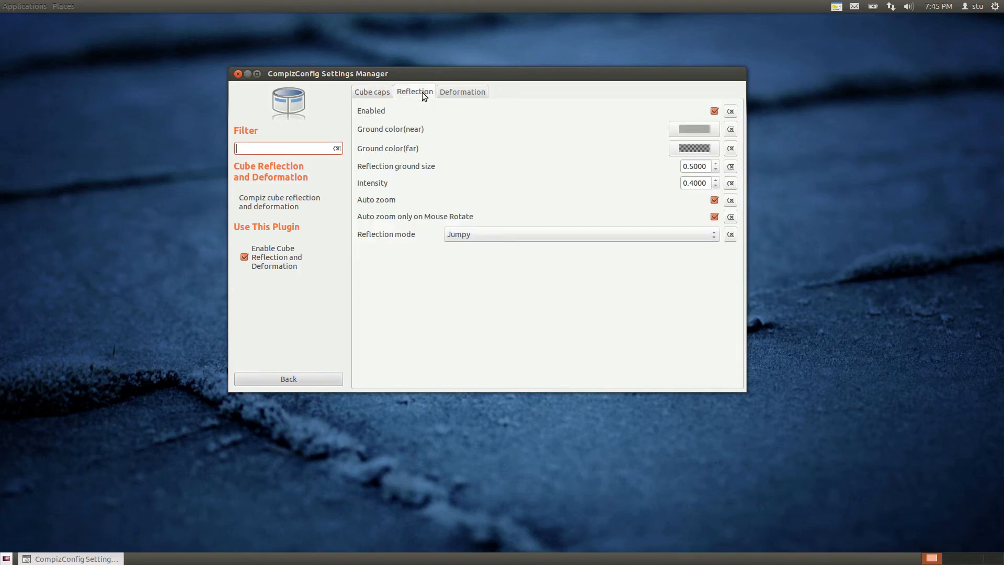
# Step: Try the Cylinder and Sphere cube deformations, rotating the cube to preview each one
pyautogui.click(463, 92)
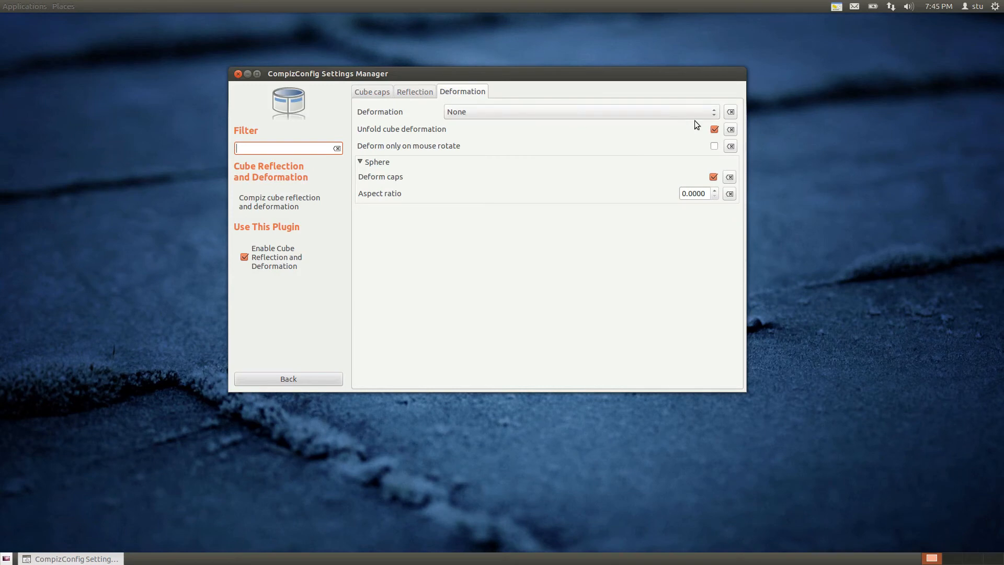
pyautogui.click(715, 111)
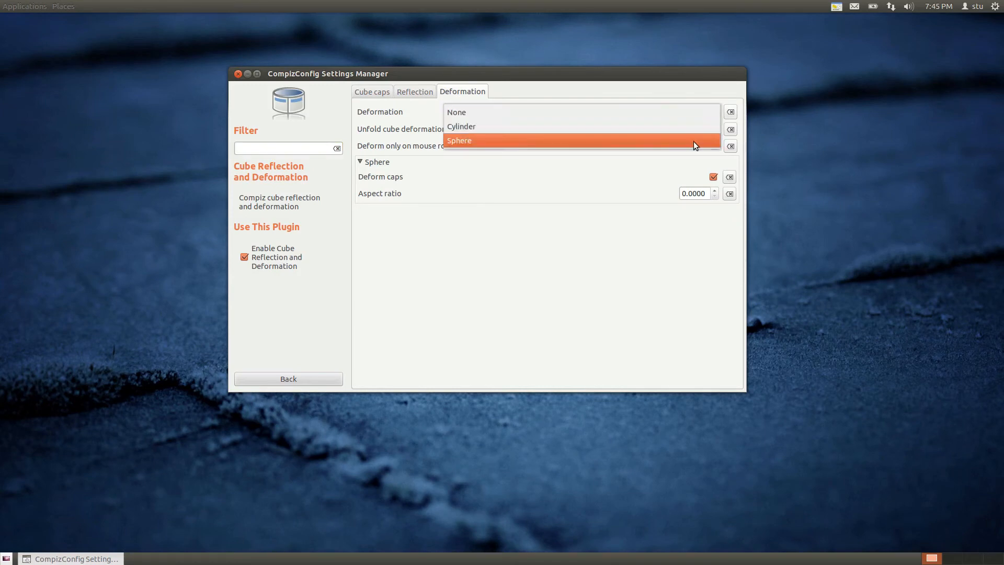
pyautogui.click(695, 128)
pyautogui.moveTo(910, 173); pyautogui.dragTo(968, 196)
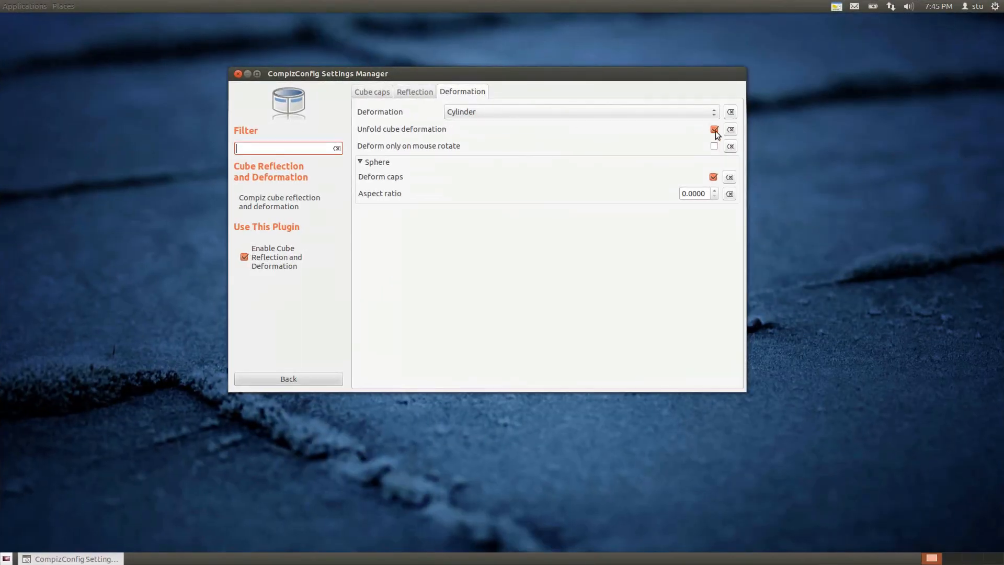
pyautogui.click(712, 112)
pyautogui.click(686, 132)
pyautogui.moveTo(853, 185); pyautogui.dragTo(649, 283)
# Step: Set the cube's Deformation to None and return to the plugin overview
pyautogui.click(415, 94)
pyautogui.click(459, 93)
pyautogui.click(707, 115)
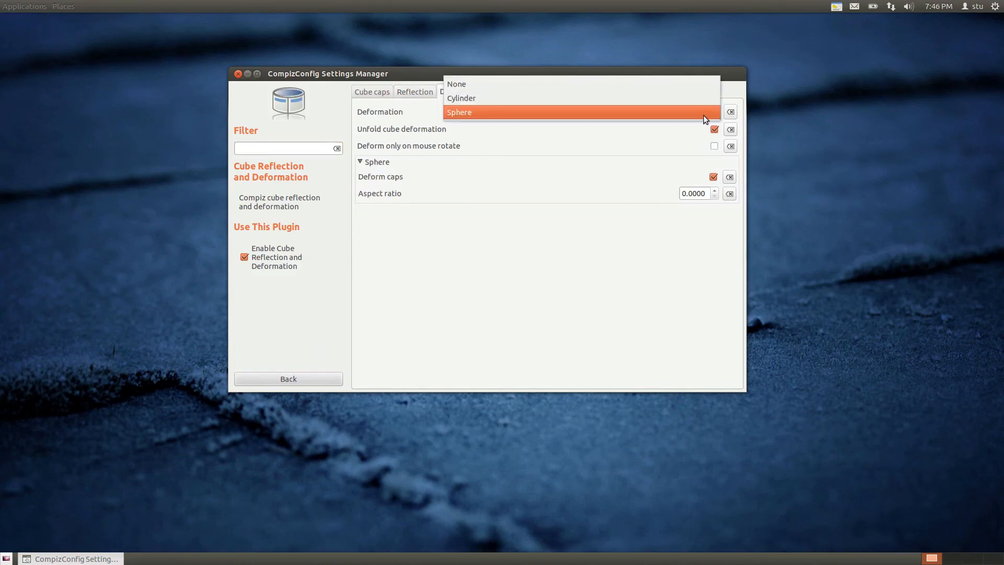
pyautogui.click(673, 86)
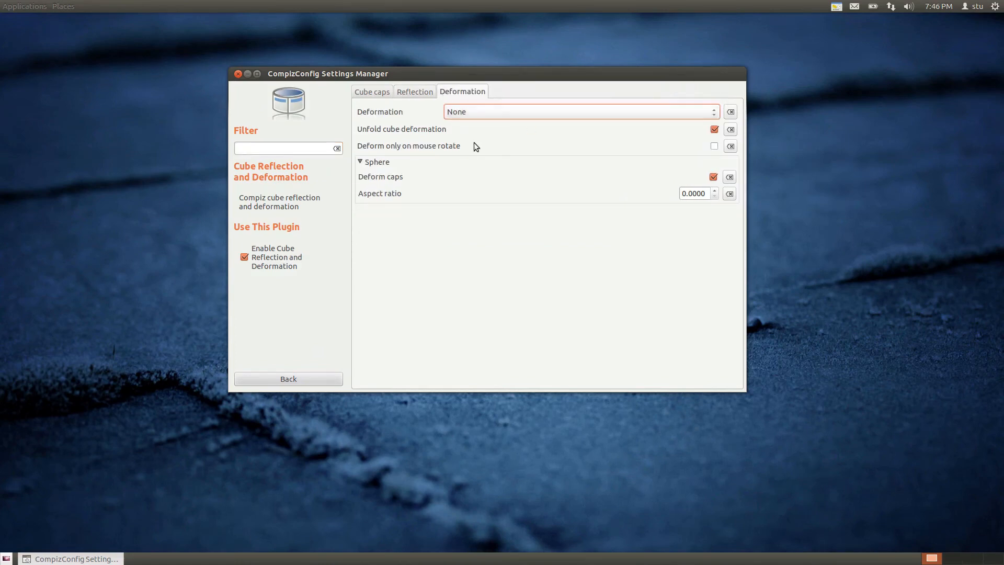
pyautogui.click(340, 378)
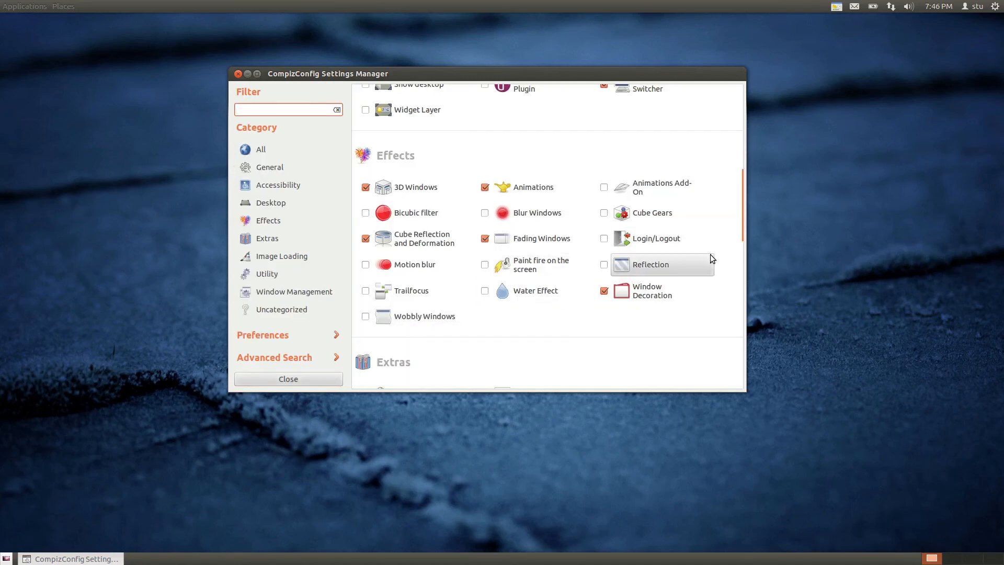
# Step: Try a Horizontal Virtual Size of 2 and a Vertical Virtual Size of 2 in General Options, switching workspaces to test the layout
pyautogui.moveTo(745, 213); pyautogui.dragTo(749, 118)
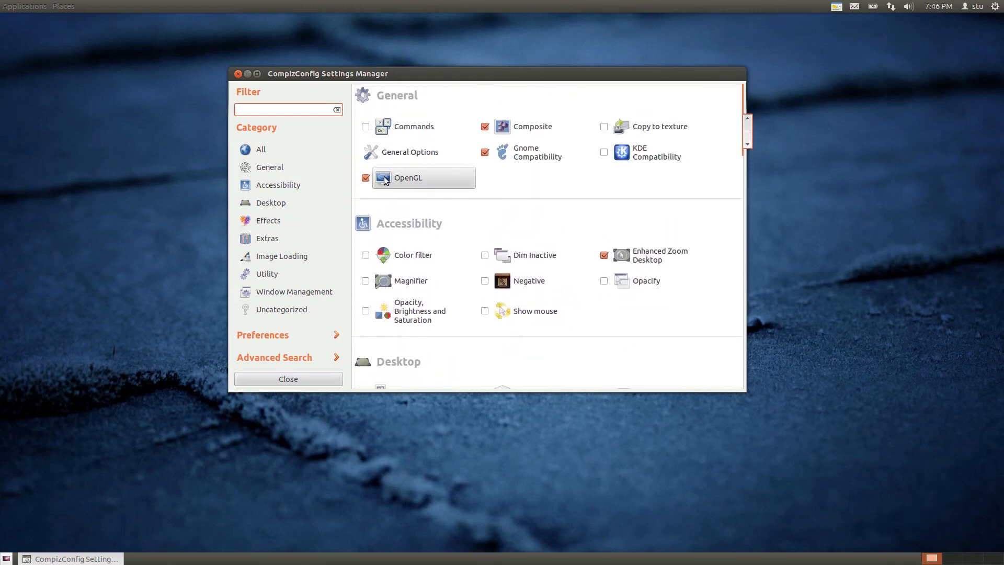
pyautogui.click(401, 152)
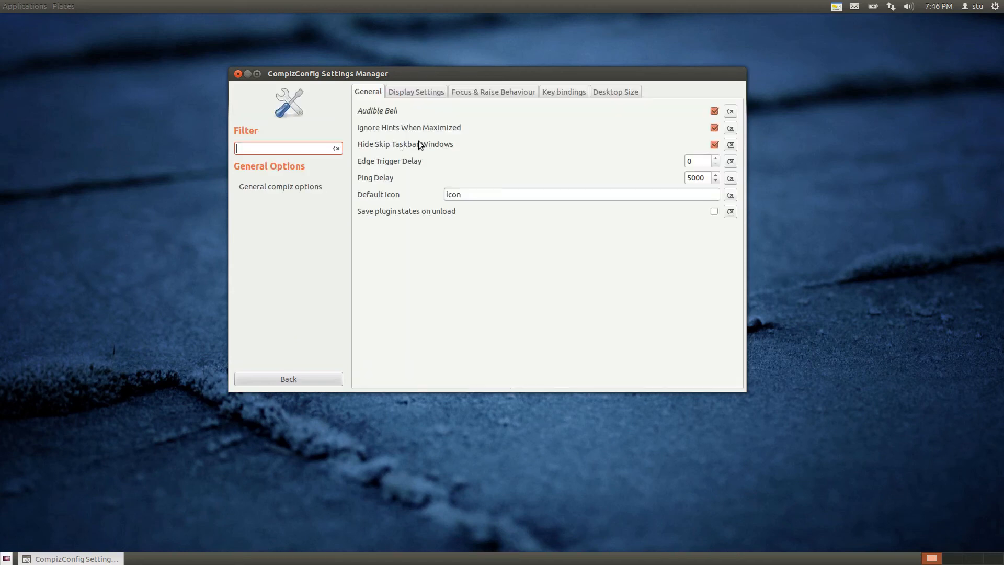
pyautogui.click(618, 93)
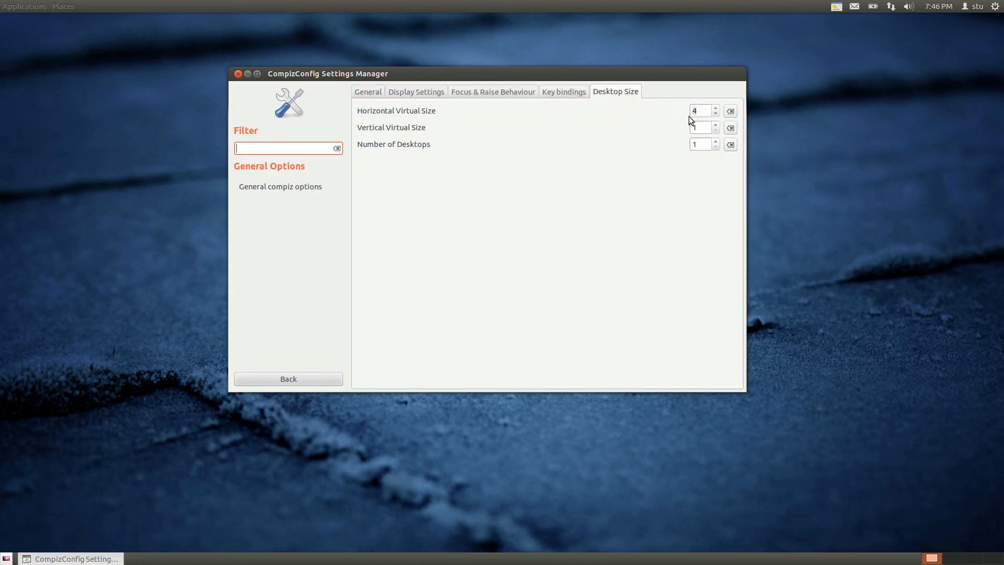
pyautogui.click(716, 131)
pyautogui.click(716, 114)
pyautogui.click(716, 113)
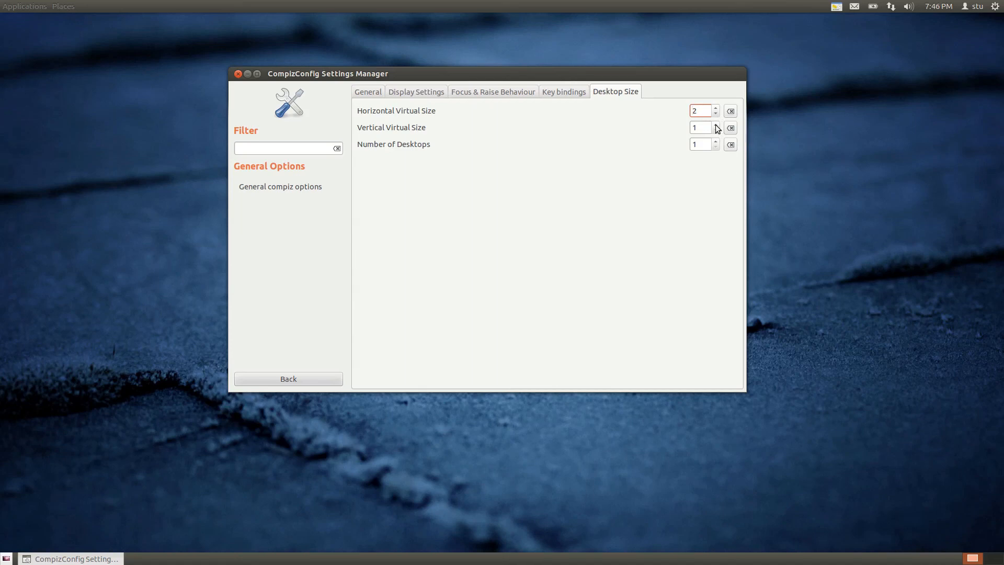
pyautogui.click(716, 125)
pyautogui.hotkey('ctrl', 'alt', 'Right')
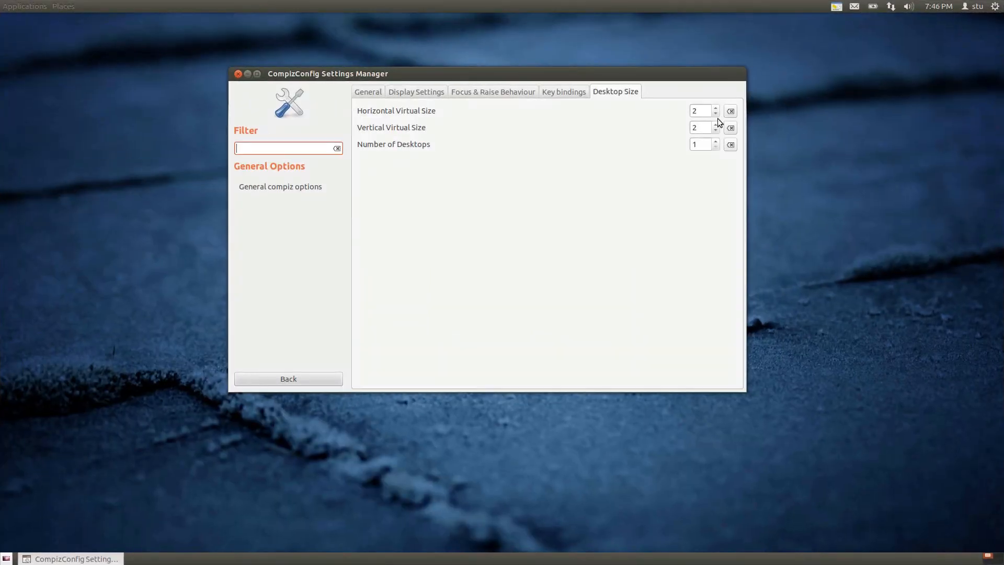
# Step: Set the Vertical Virtual Size to 1 and the Horizontal Virtual Size to 4, test the cube rotation and return to the plugin overview
pyautogui.click(716, 130)
pyautogui.click(716, 108)
pyautogui.click(716, 107)
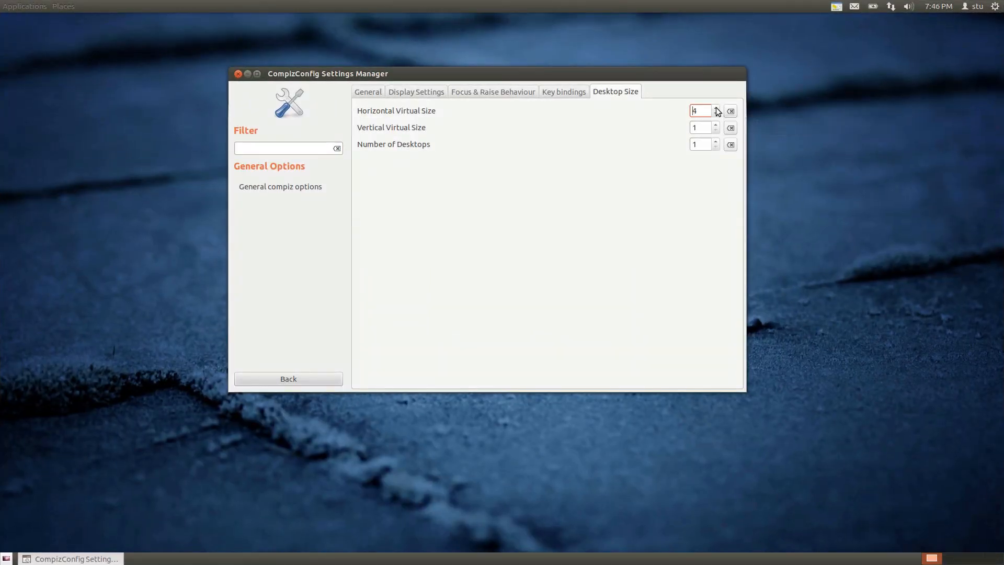
pyautogui.moveTo(862, 114); pyautogui.dragTo(768, 189)
pyautogui.click(294, 378)
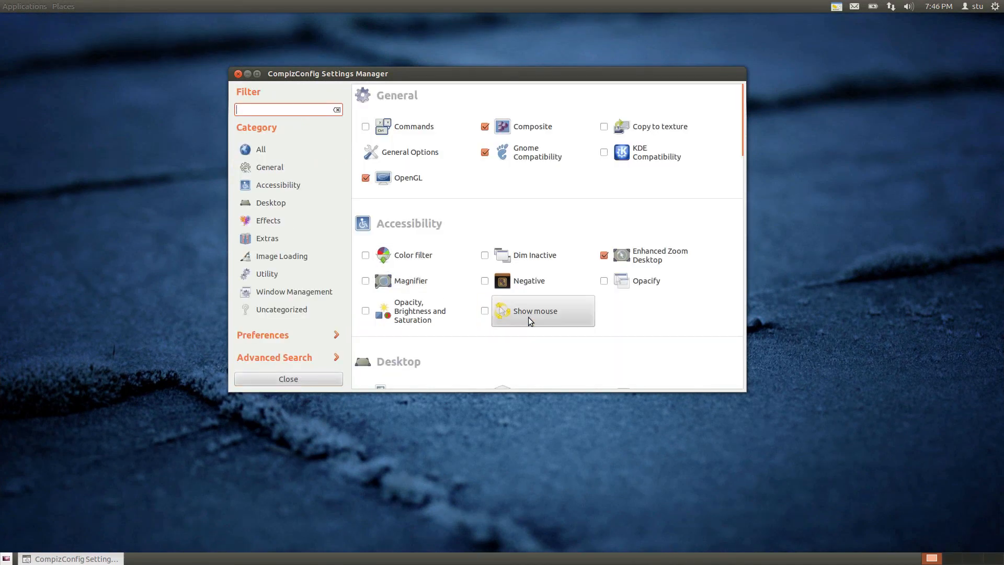
pyautogui.moveTo(745, 140)
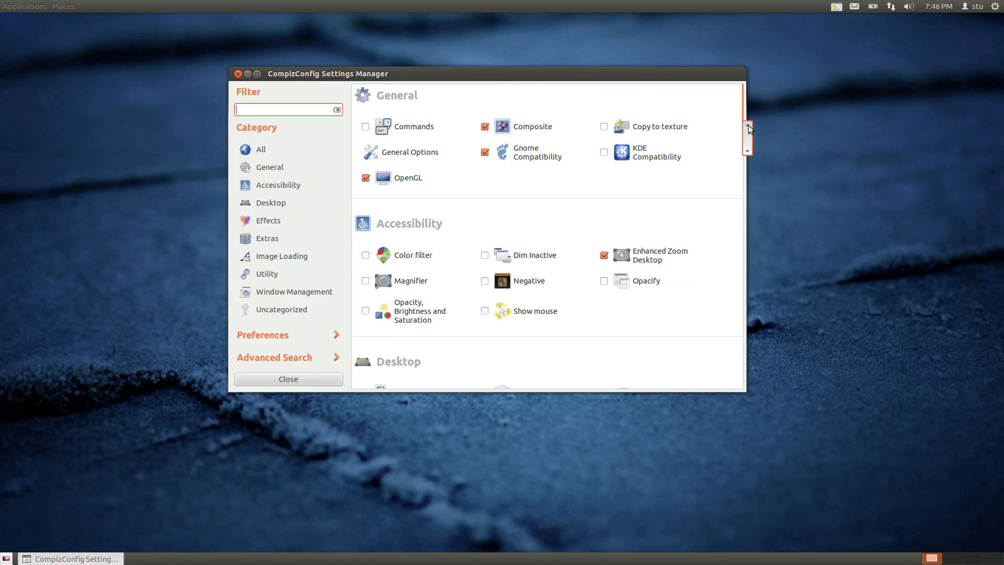